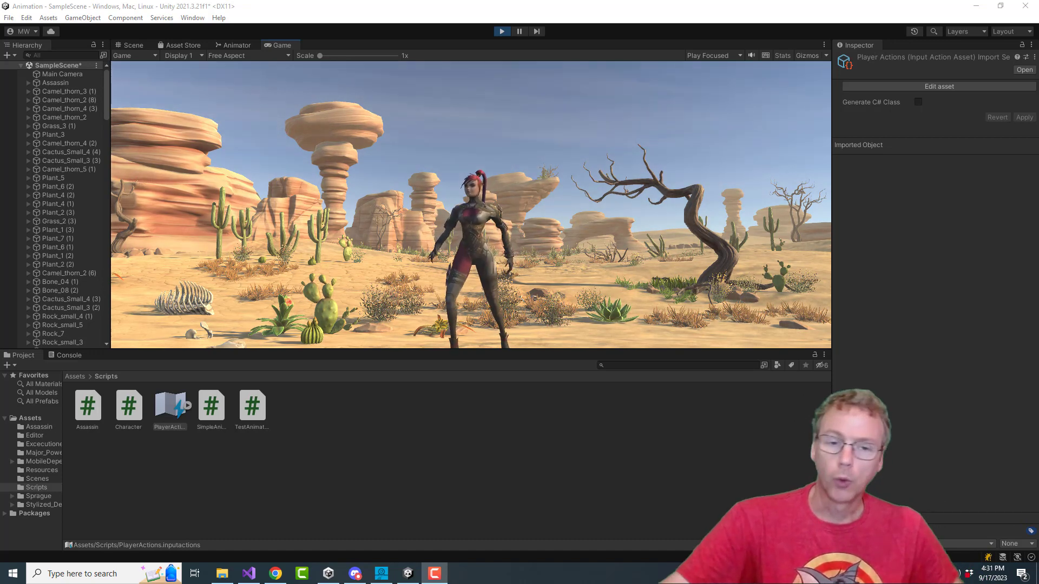
Step: Steer the assassin to the right across the desert, then stop play mode
key("d")
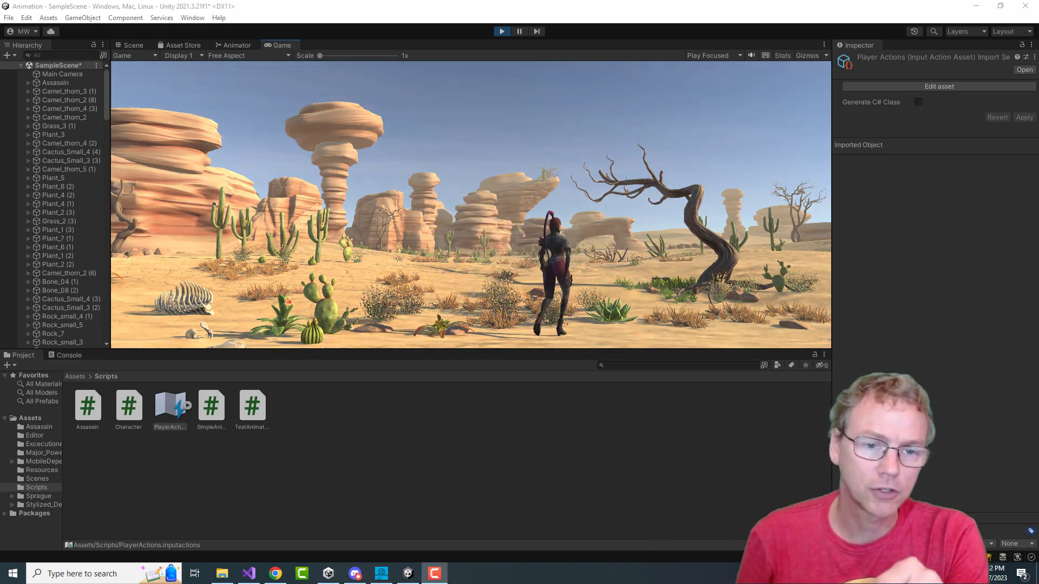
key("d")
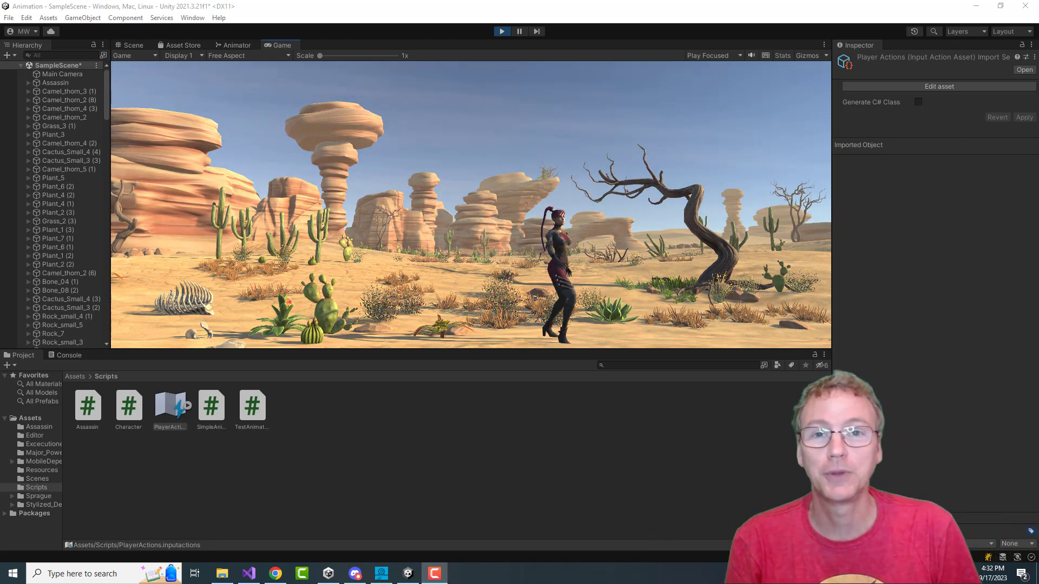
left_click(501, 31)
Step: Install the Cinemachine package from the Unity Registry via Package Manager, searching 'cine'
left_click(192, 17)
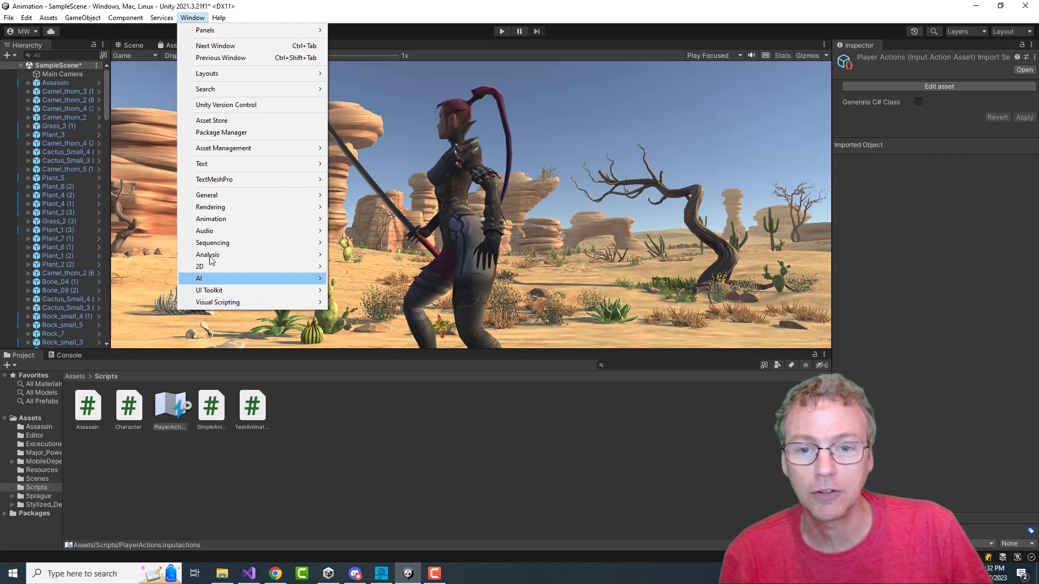
left_click(216, 133)
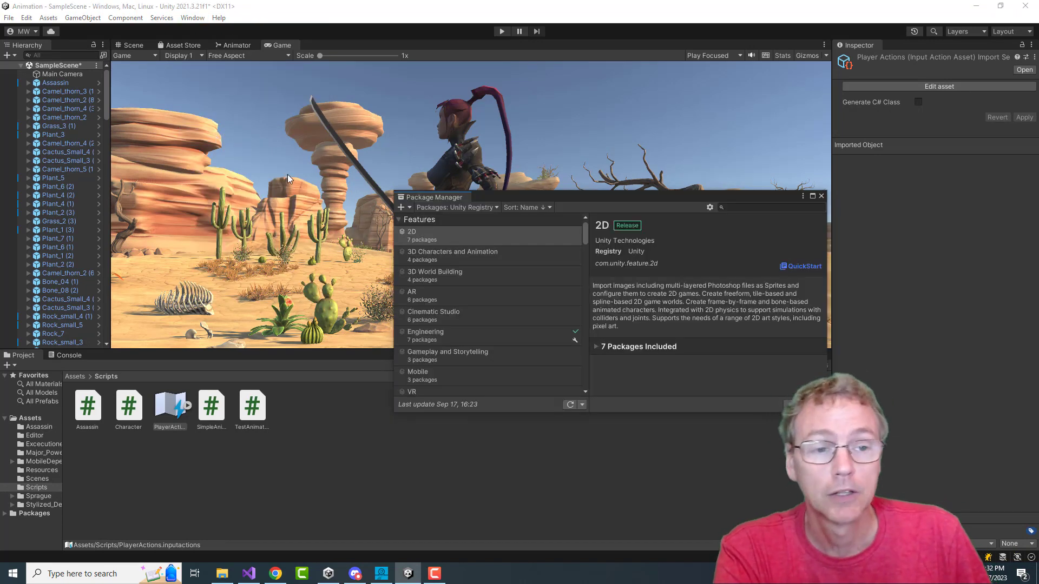
left_click(473, 208)
left_click(464, 219)
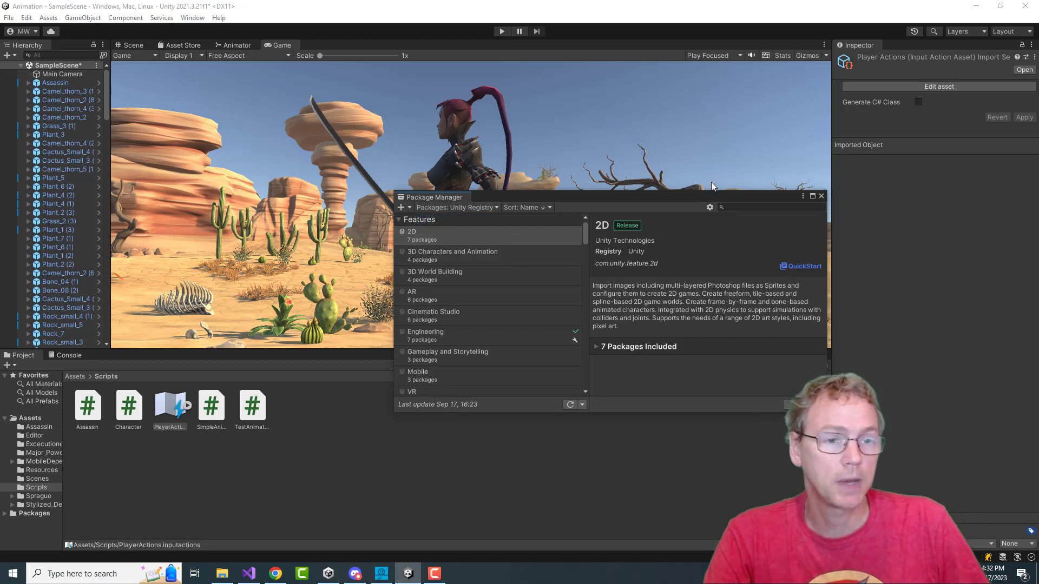
left_click(745, 207)
type("cine")
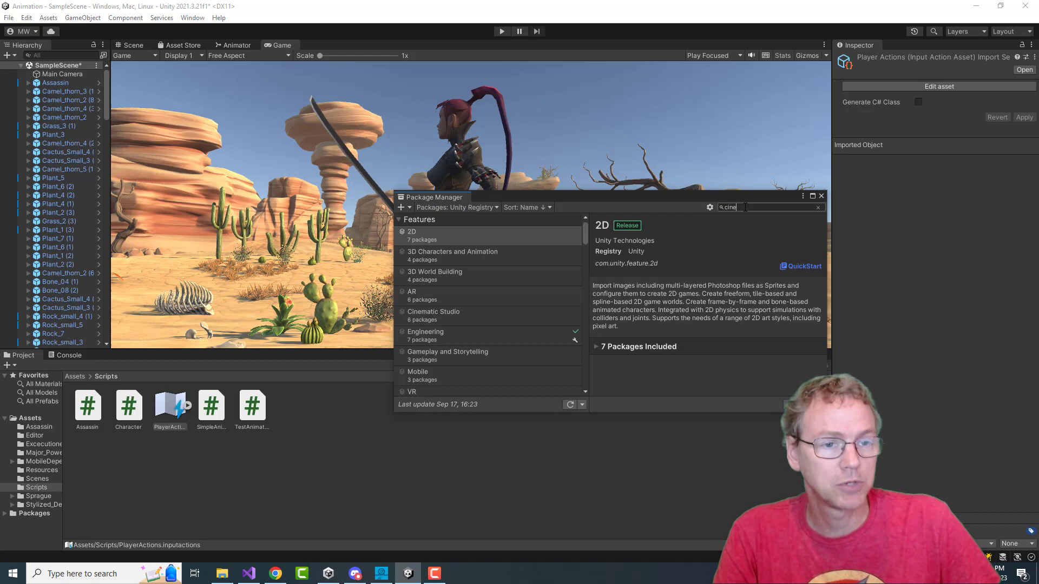
left_click(434, 267)
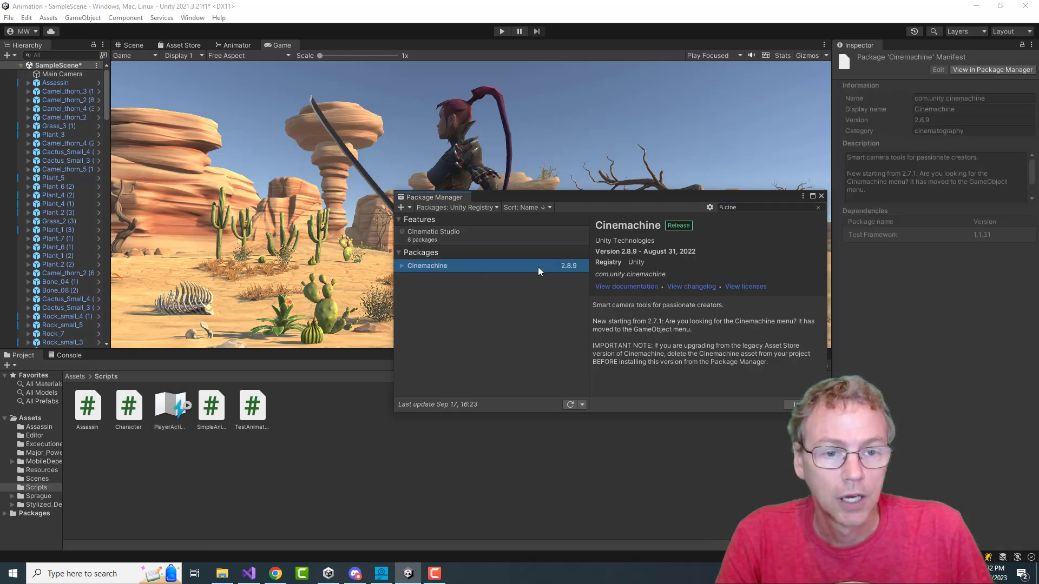
left_click(787, 404)
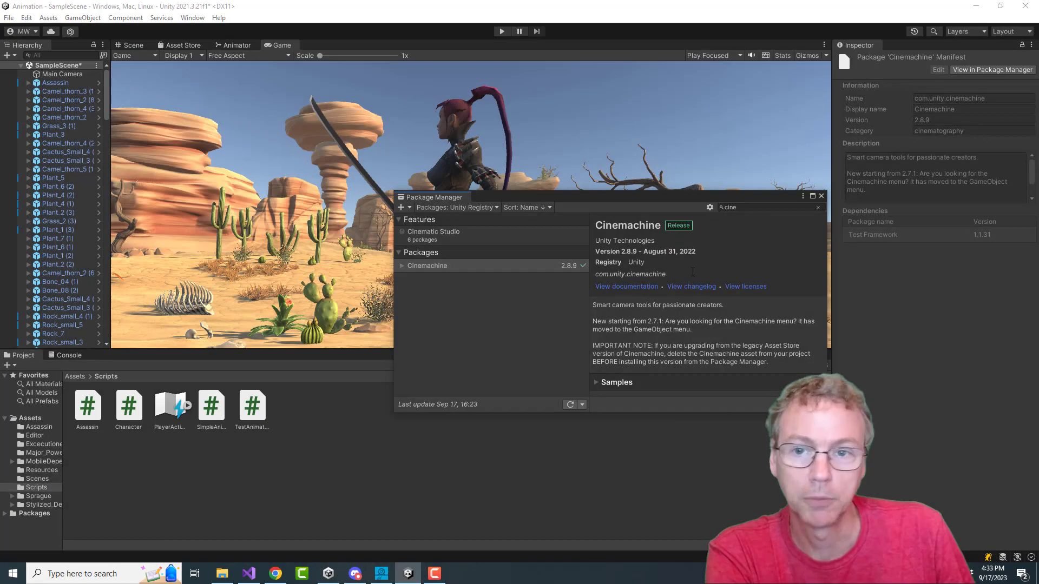
left_click(820, 195)
Step: Select the Main Camera, then the Assassin to view her components
left_click(56, 82)
left_click(56, 76)
left_click(55, 82)
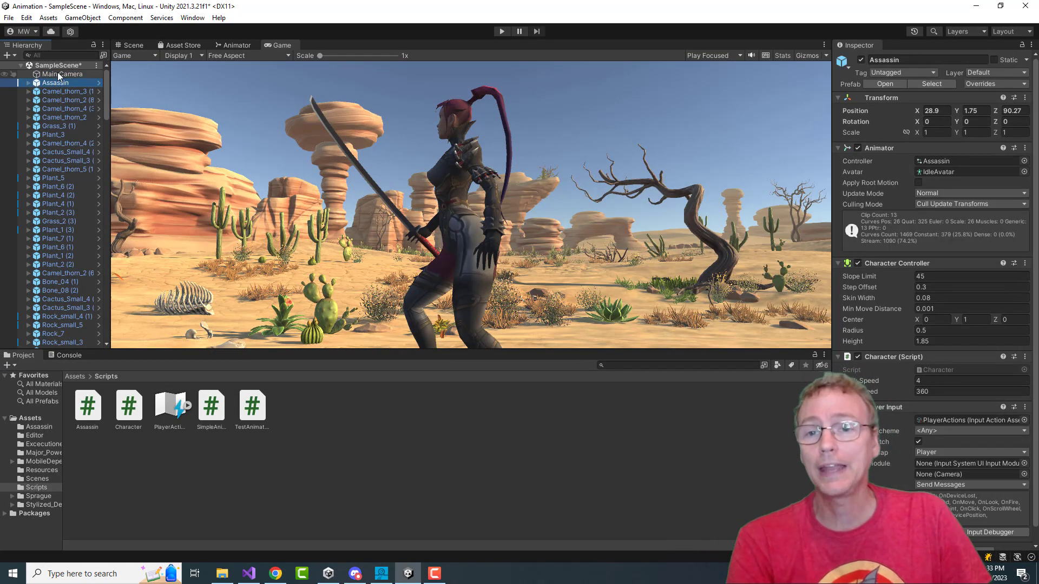
Step: From SampleScene's context menu, reach GameObject > Cinemachine to list the camera types
right_click(59, 67)
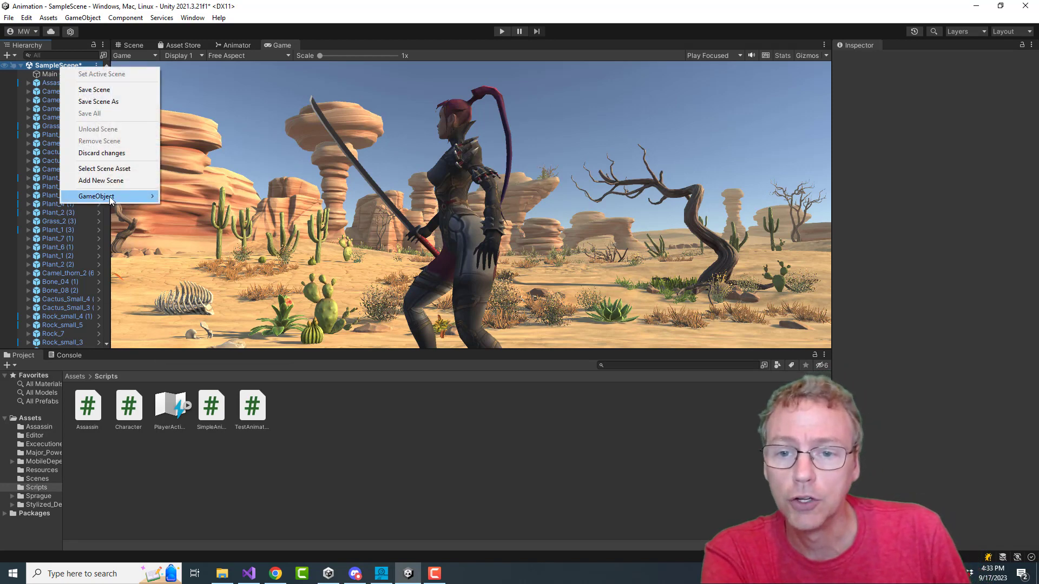
mouse_move(114, 196)
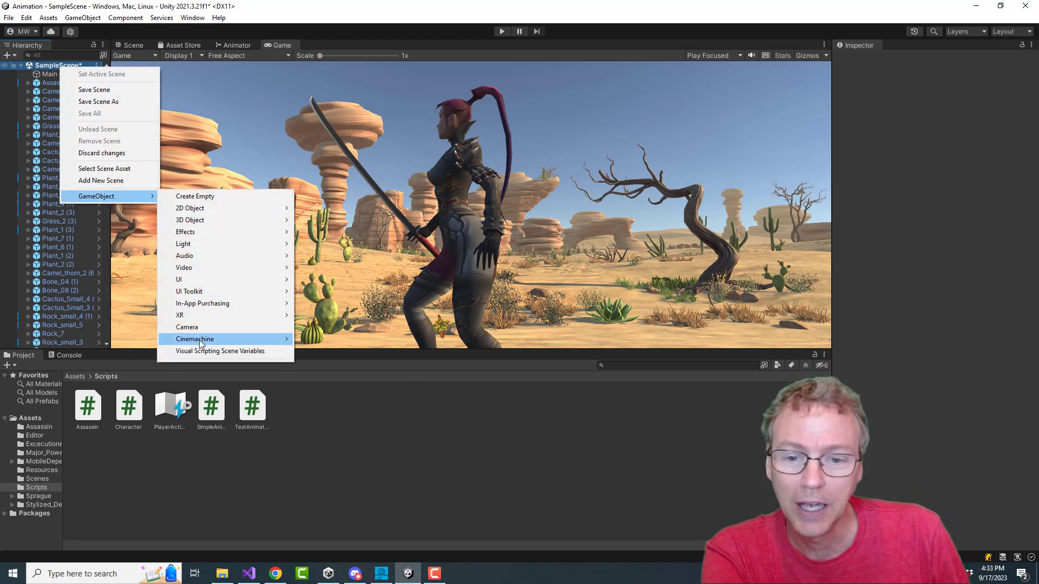
mouse_move(199, 341)
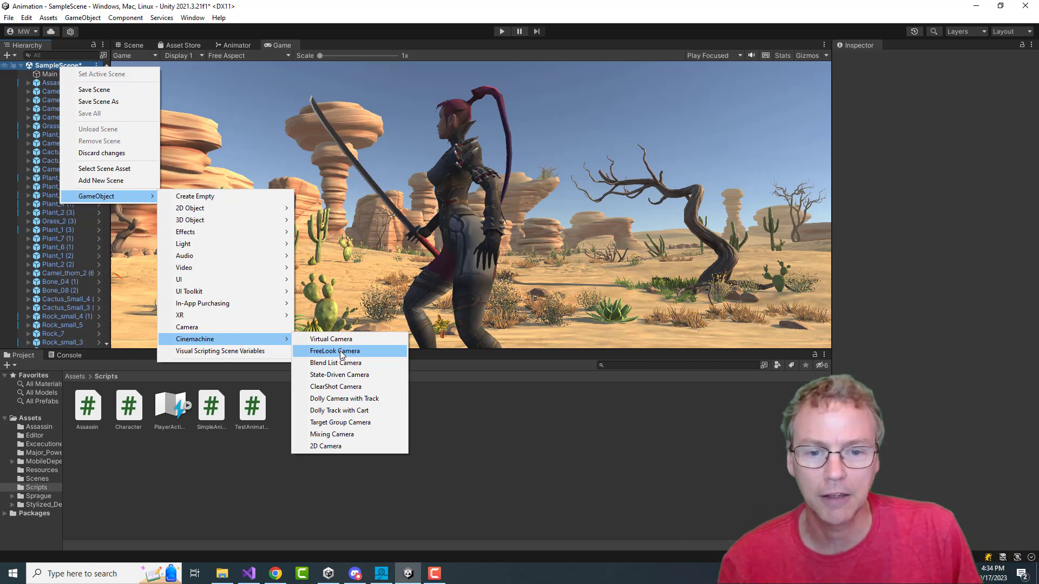
Step: Create a Cinemachine FreeLook camera named CM FreeLook1 and move it just below Main Camera
left_click(335, 351)
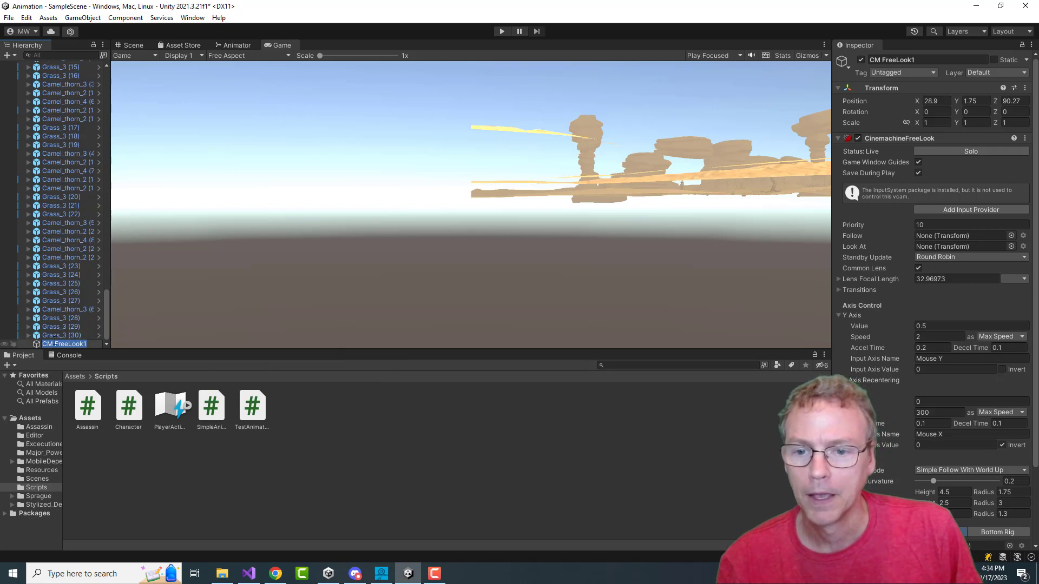
left_click(39, 350)
left_click_drag(62, 319, 45, 81)
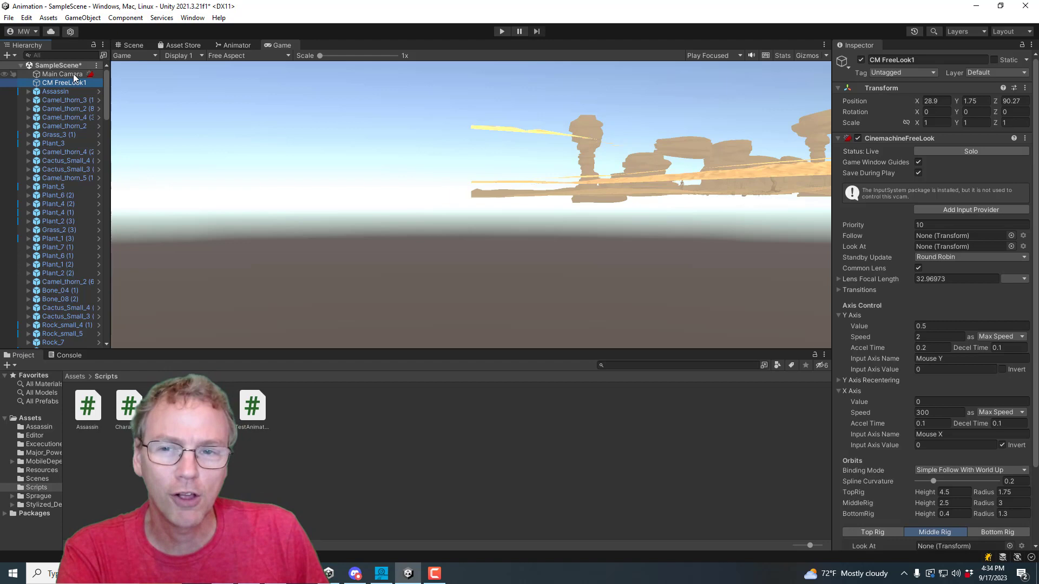
Step: Check the Main Camera's CinemachineBrain in the Inspector, then reselect CM FreeLook1
left_click(57, 91)
left_click(60, 84)
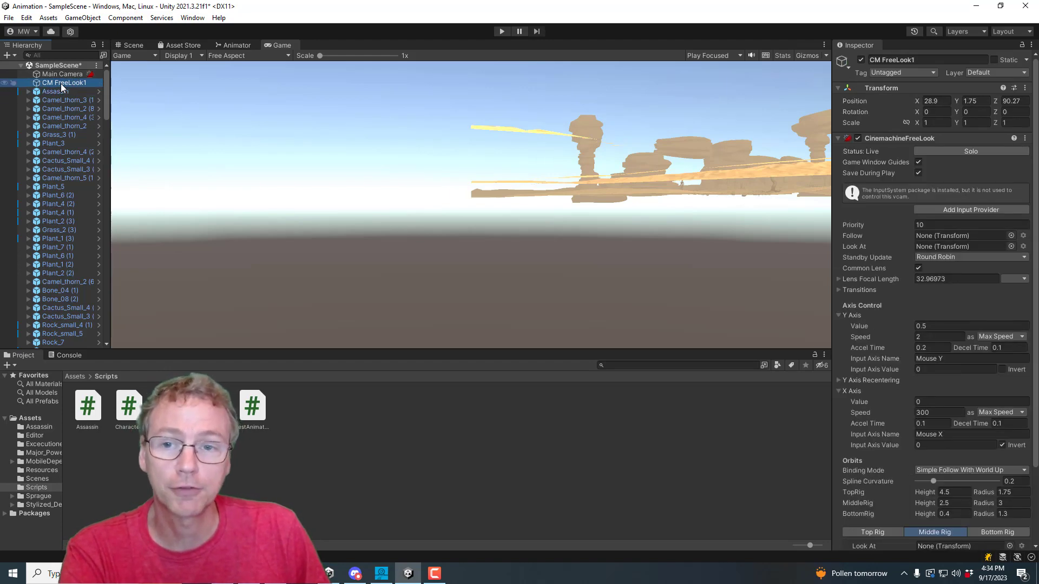
left_click(60, 73)
scroll(897, 374, "down", 3)
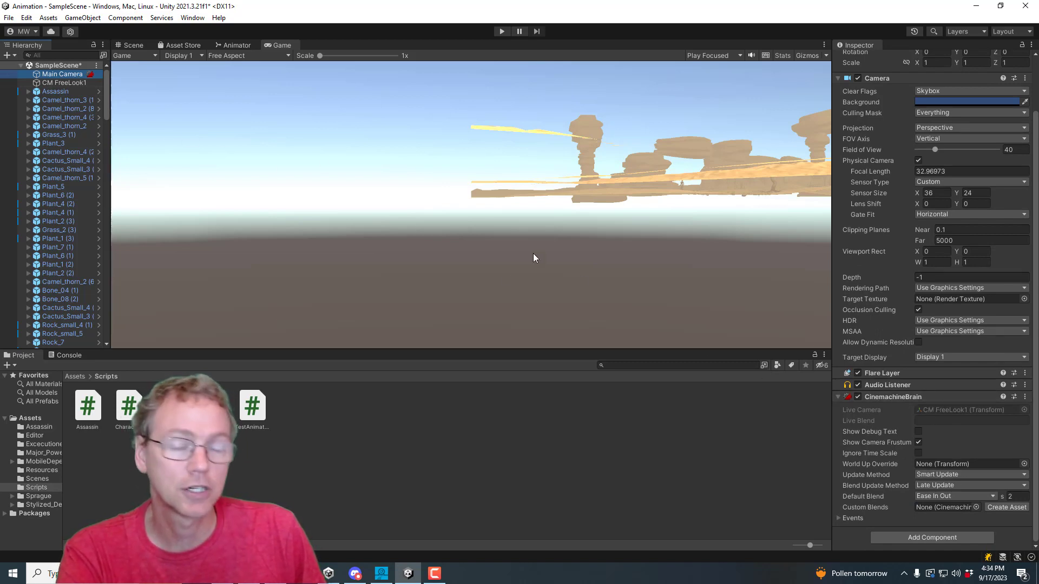
left_click(60, 82)
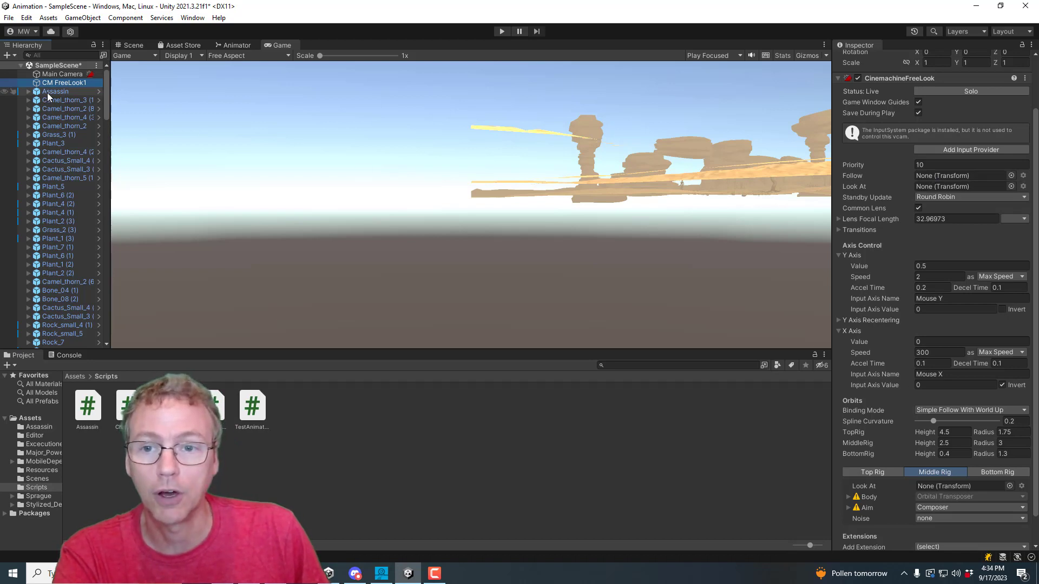
Step: Set the Assassin as both the Follow and Look At target of CM FreeLook1
left_click_drag(48, 97, 683, 192)
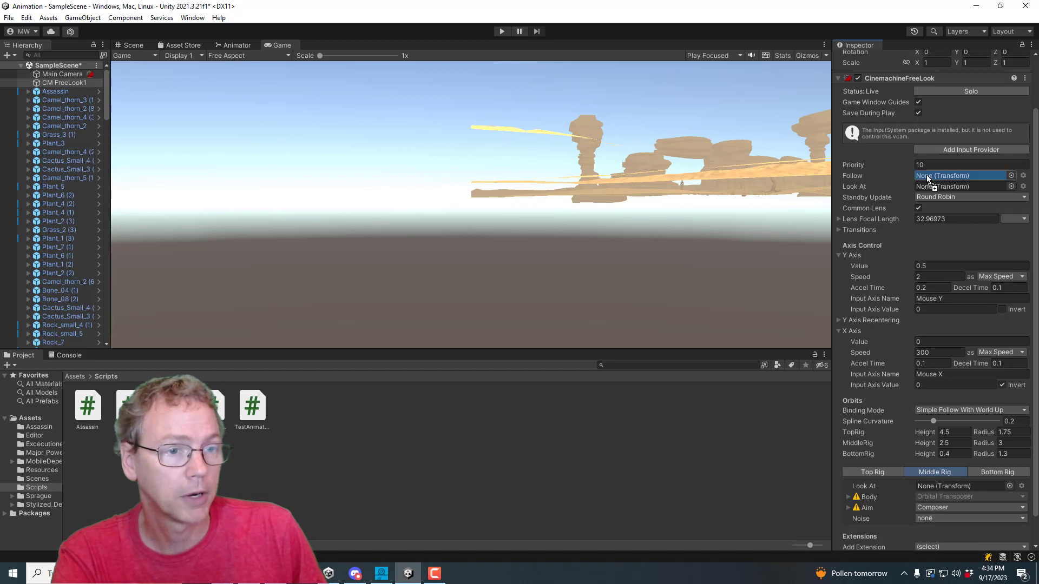
left_click_drag(927, 179, 927, 179)
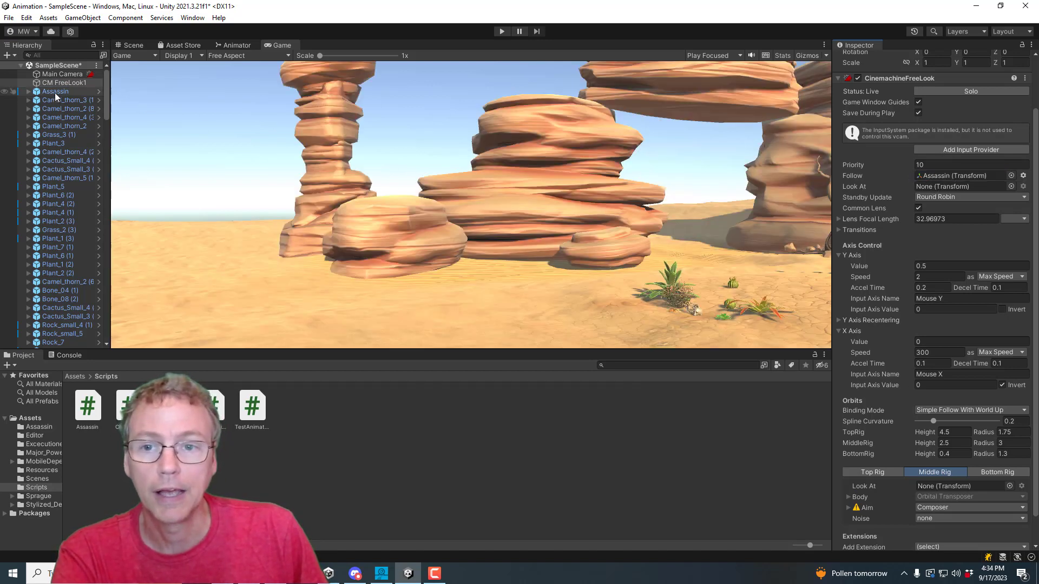
left_click_drag(56, 95, 687, 219)
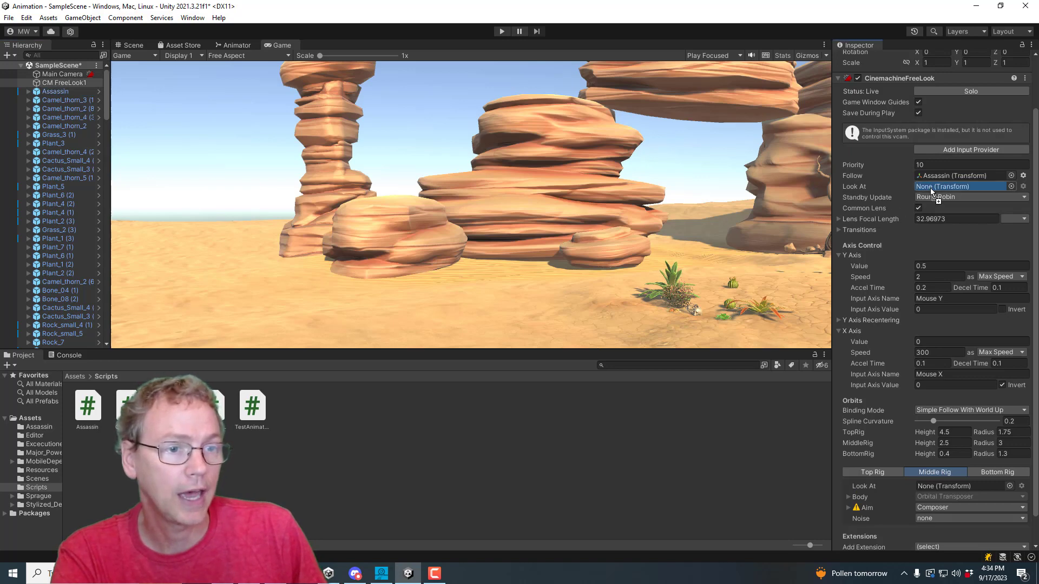
left_click_drag(931, 190, 931, 190)
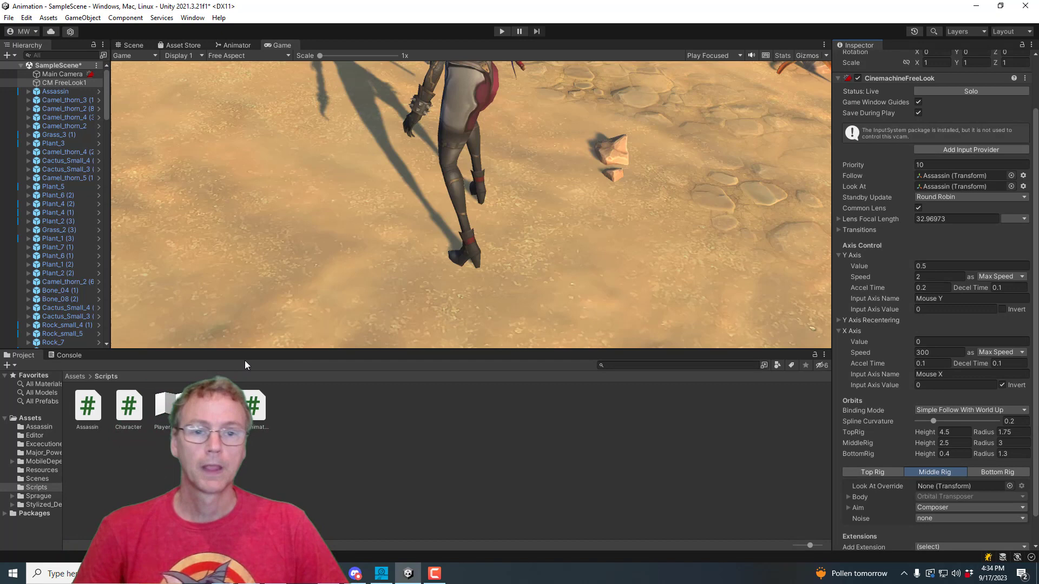
Step: Frame the Assassin in the Scene view, orbit behind her, and select CM FreeLook1 to show its rings
left_click(64, 92)
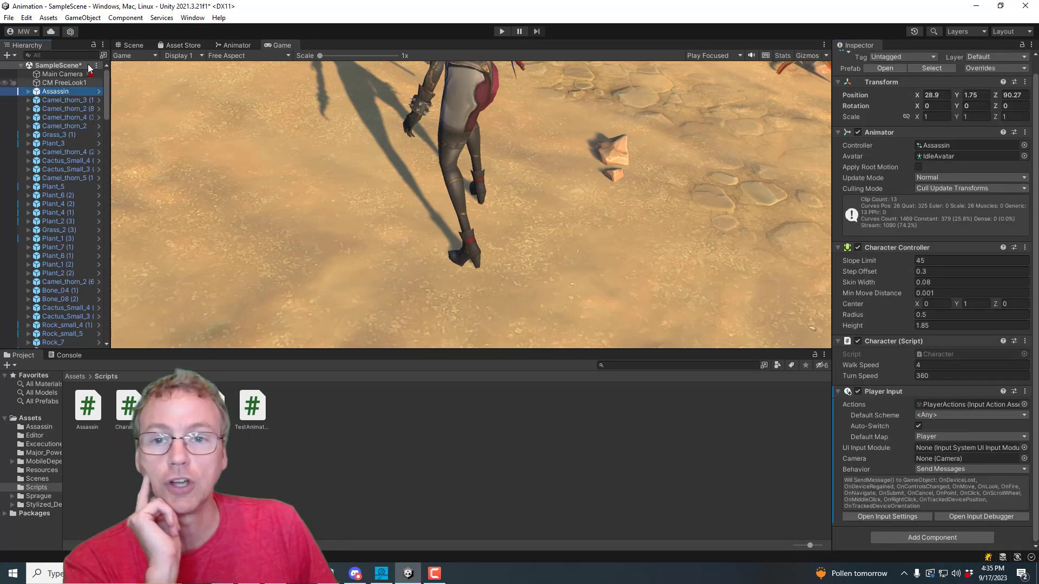
double_click(56, 92)
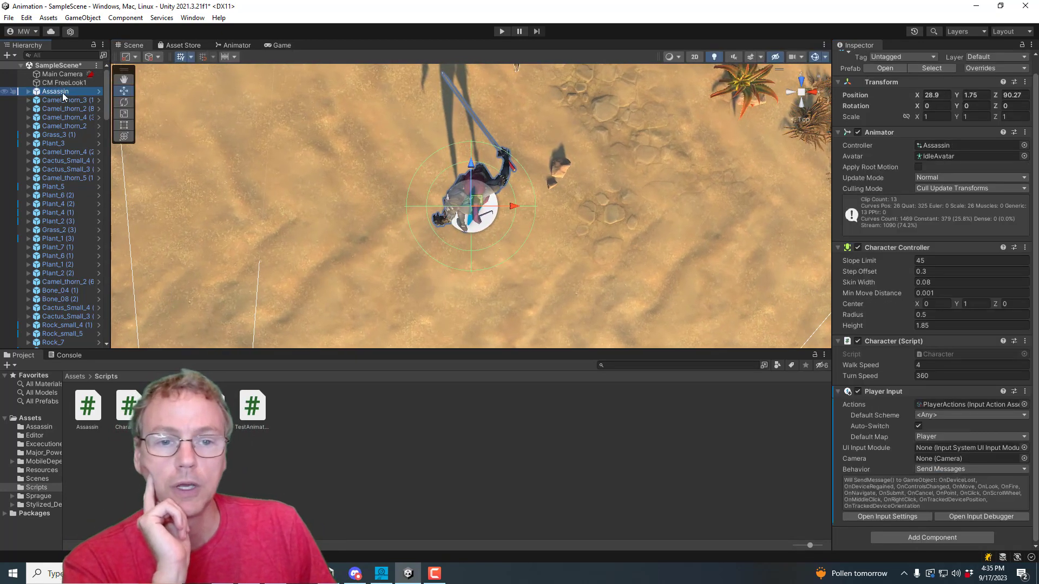
left_click_drag(638, 257, 368, 185, "alt")
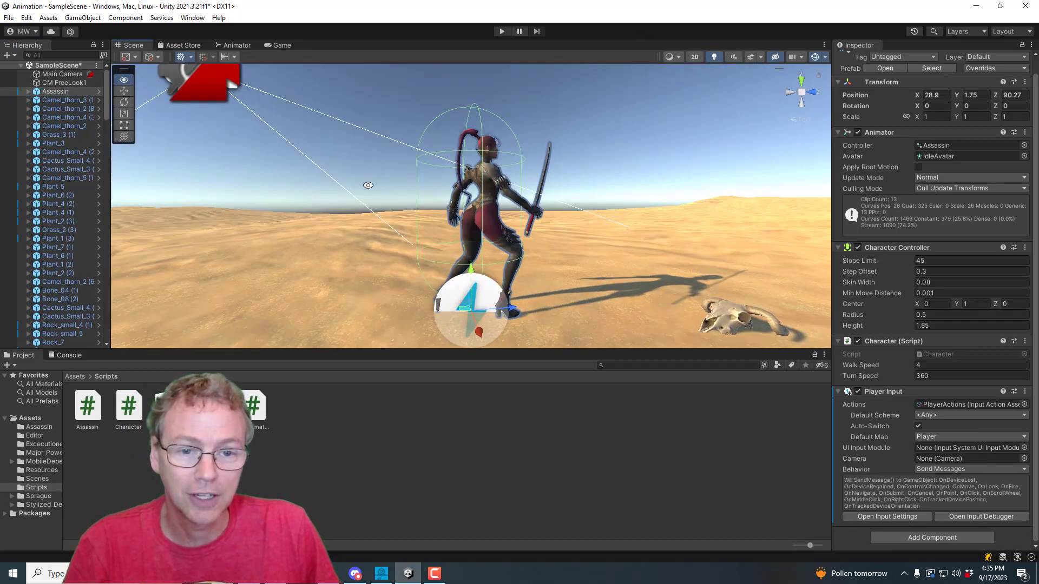
left_click_drag(478, 320, 433, 232, "alt")
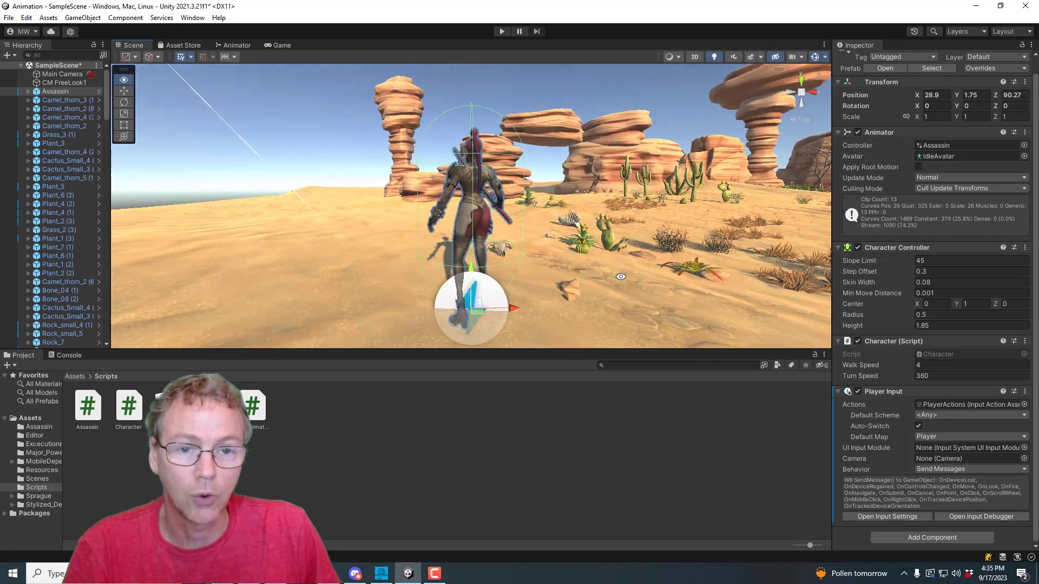
left_click(66, 83)
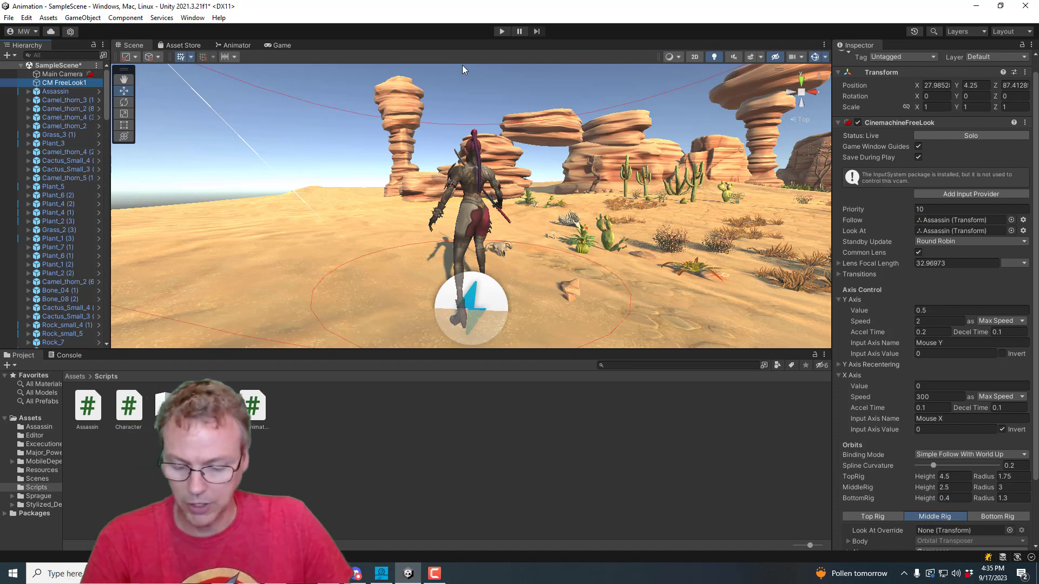
Step: Enter play mode and run the assassin forward and sideways with W and D to test the camera
left_click(500, 31)
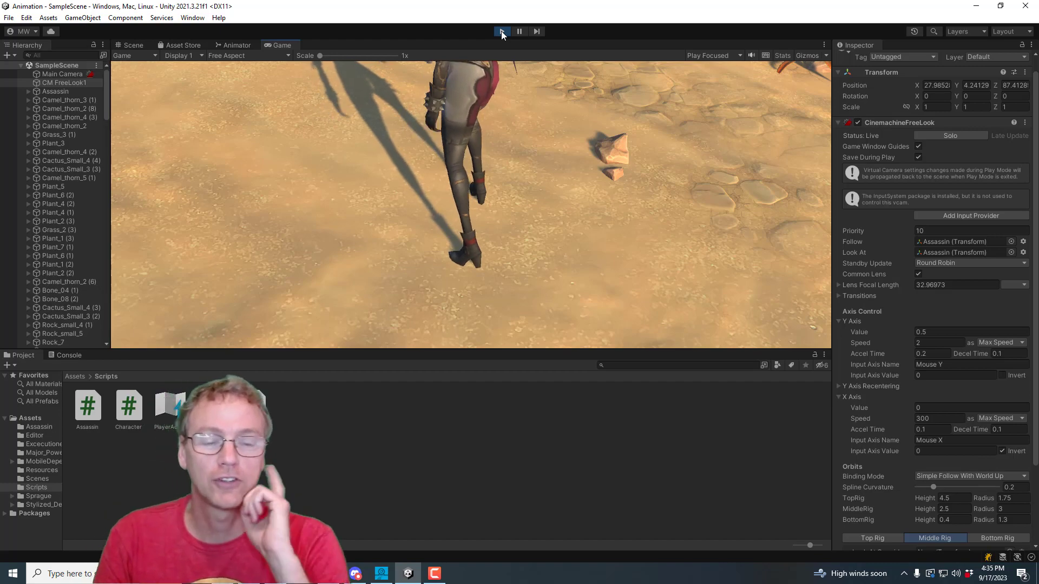
key("w")
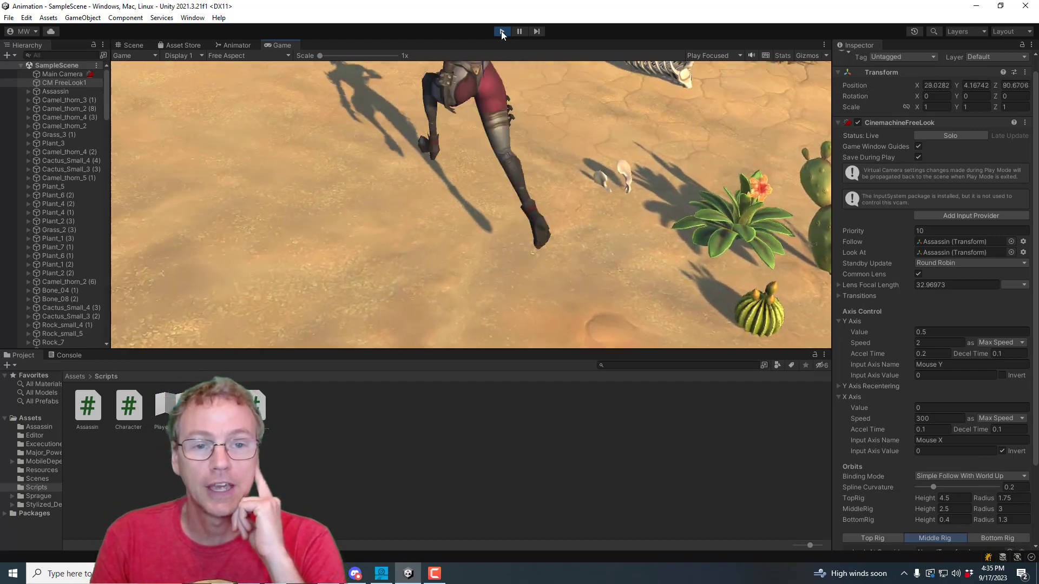
key("d")
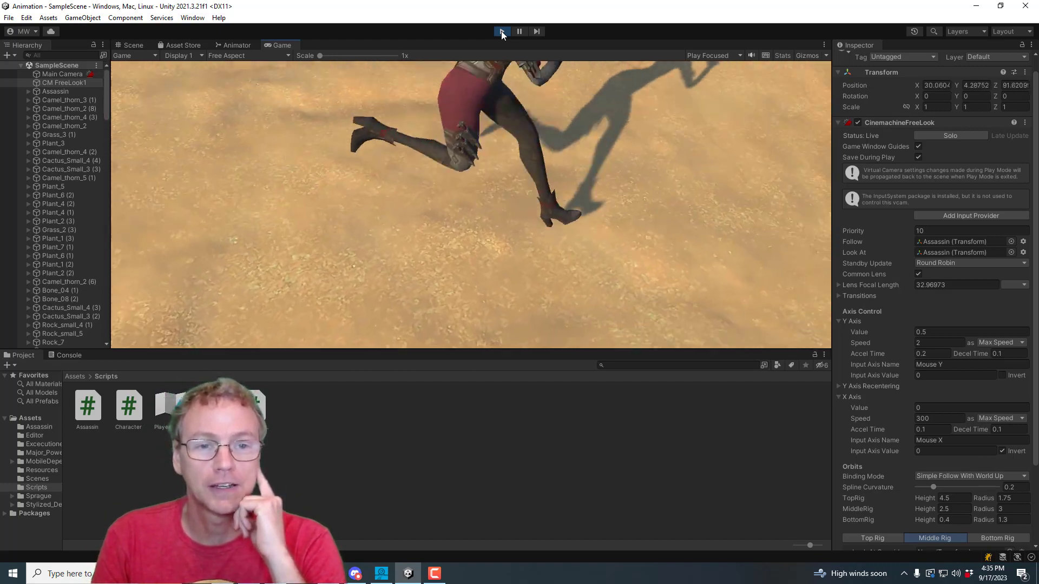
key("w")
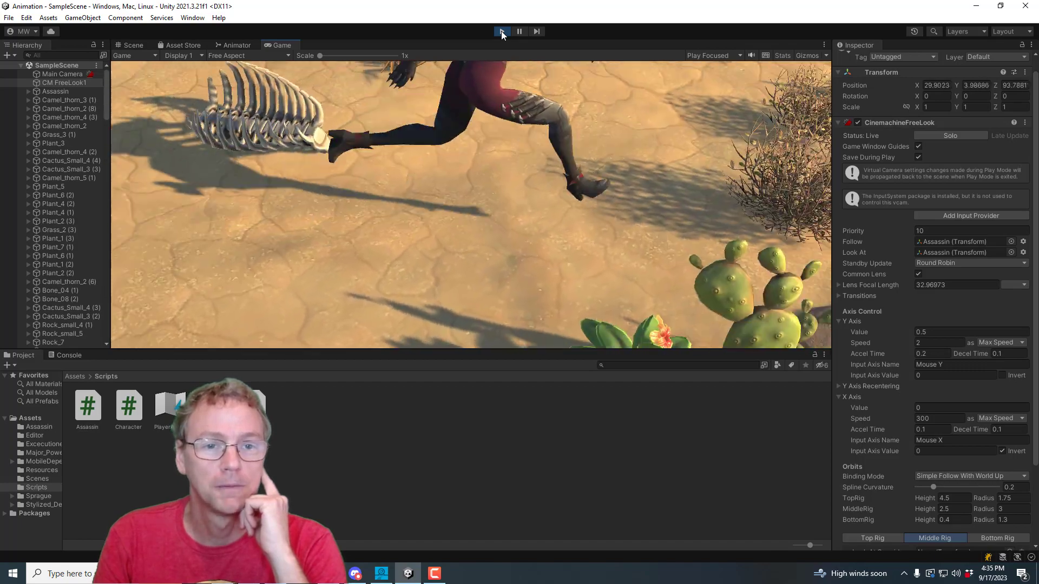
key("d")
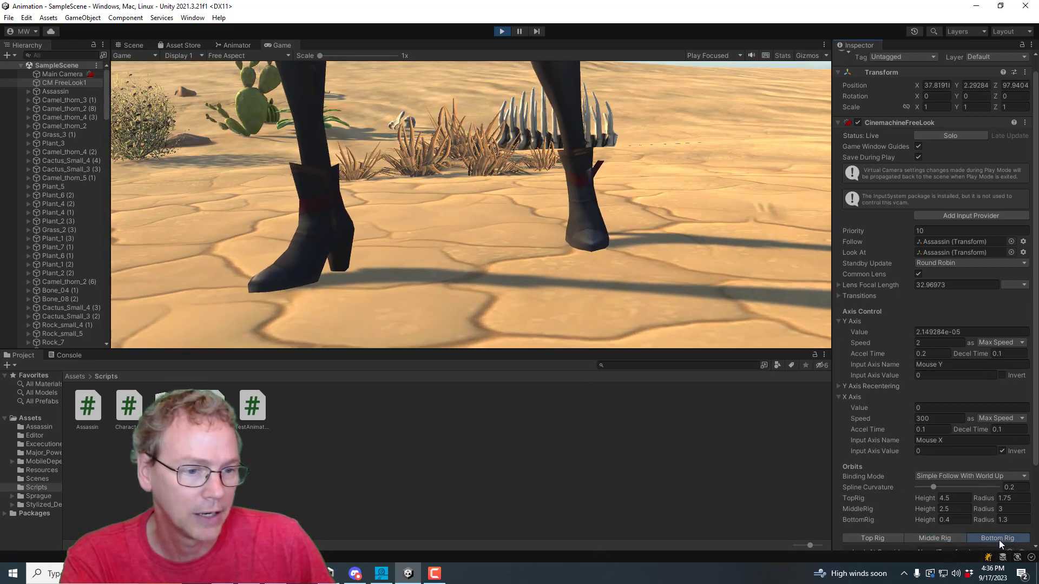
Step: Switch CinemachineFreeLook to the Bottom Rig tab and scroll through its settings
left_click(999, 538)
scroll(1023, 393, "down", 3)
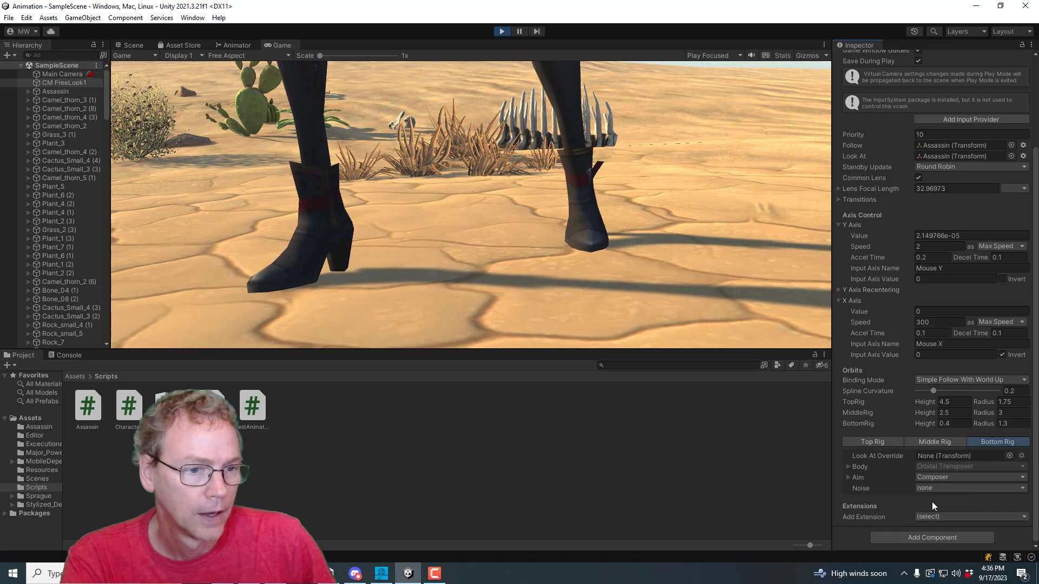
scroll(938, 384, "up", 3)
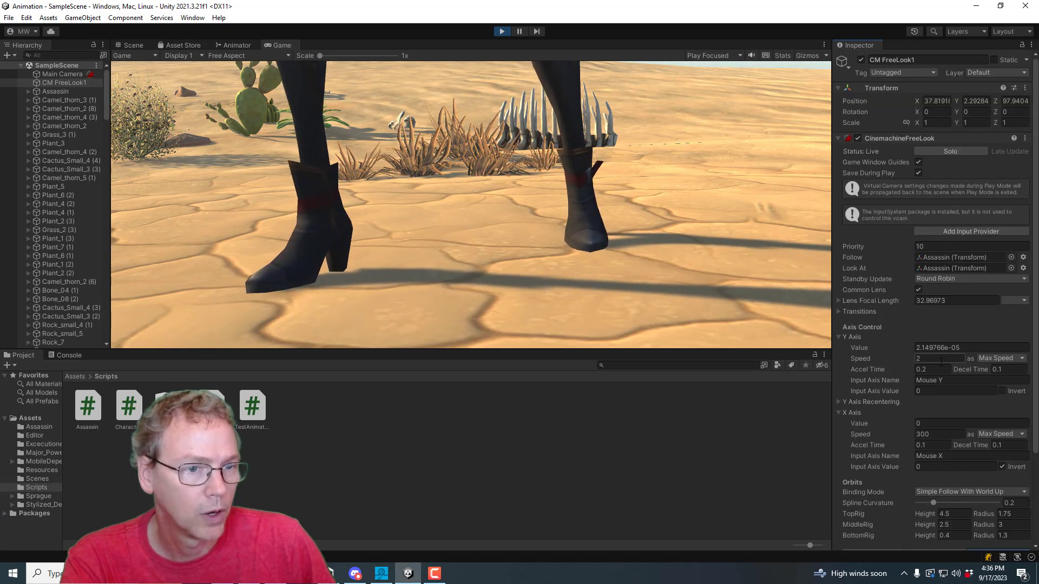
scroll(908, 197, "down", 1)
scroll(904, 139, "up", 1)
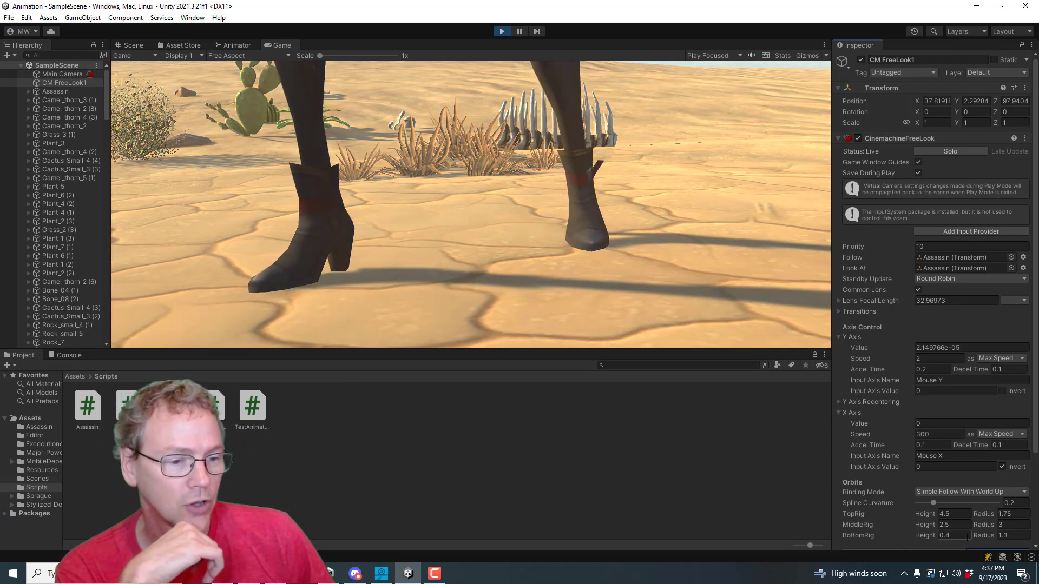
scroll(951, 451, "down", 4)
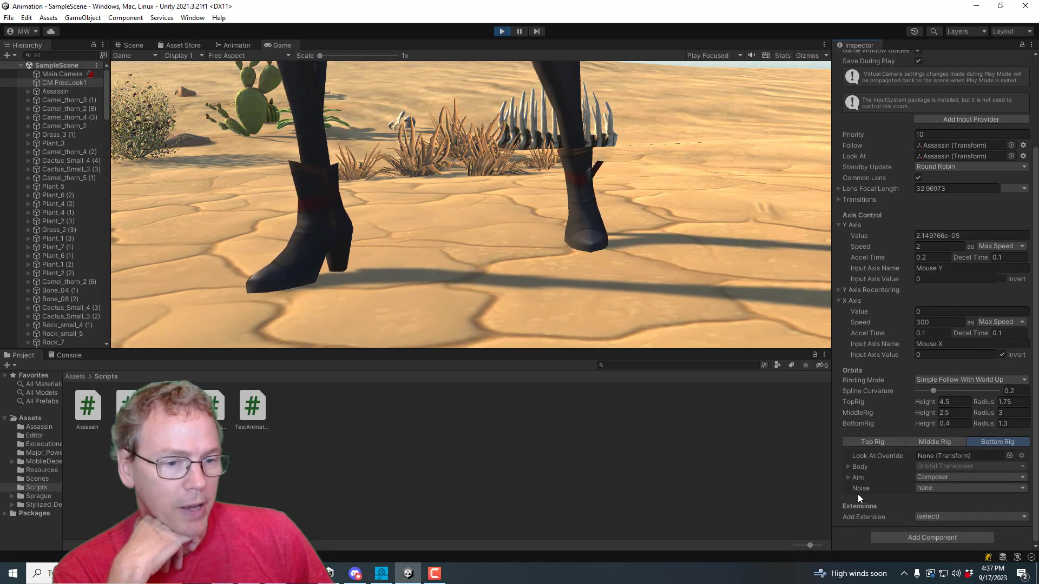
Step: Expand the bottom rig's Aim, set Tracked Object Offset Y to 1 and radius to 2.28
left_click(848, 477)
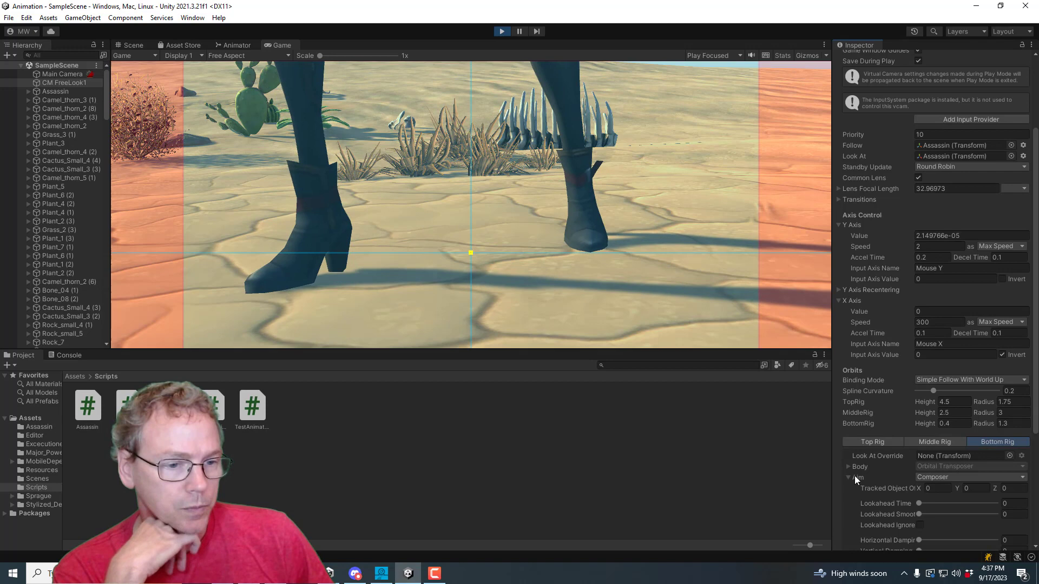
scroll(881, 453, "down", 3)
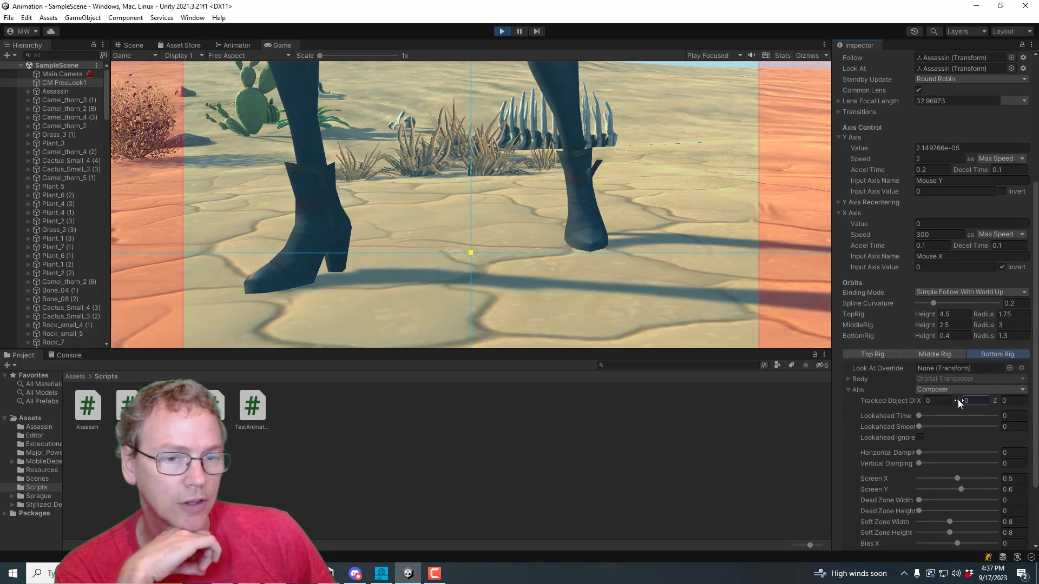
mouse_move(958, 399)
left_mouse_down()
mouse_move(936, 400)
mouse_move(977, 399)
mouse_move(965, 401)
left_mouse_up()
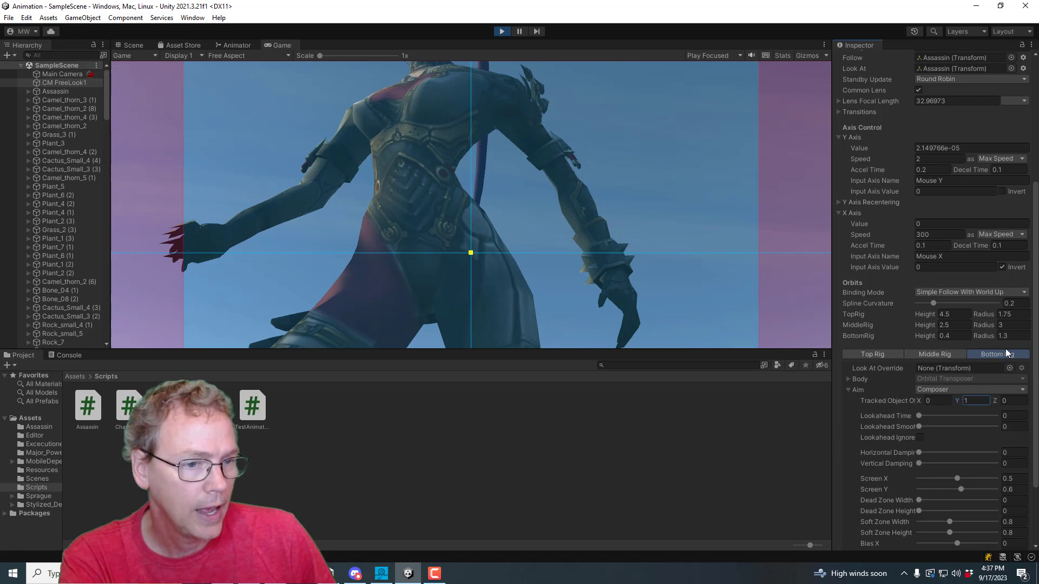
left_click_drag(982, 334, 993, 336)
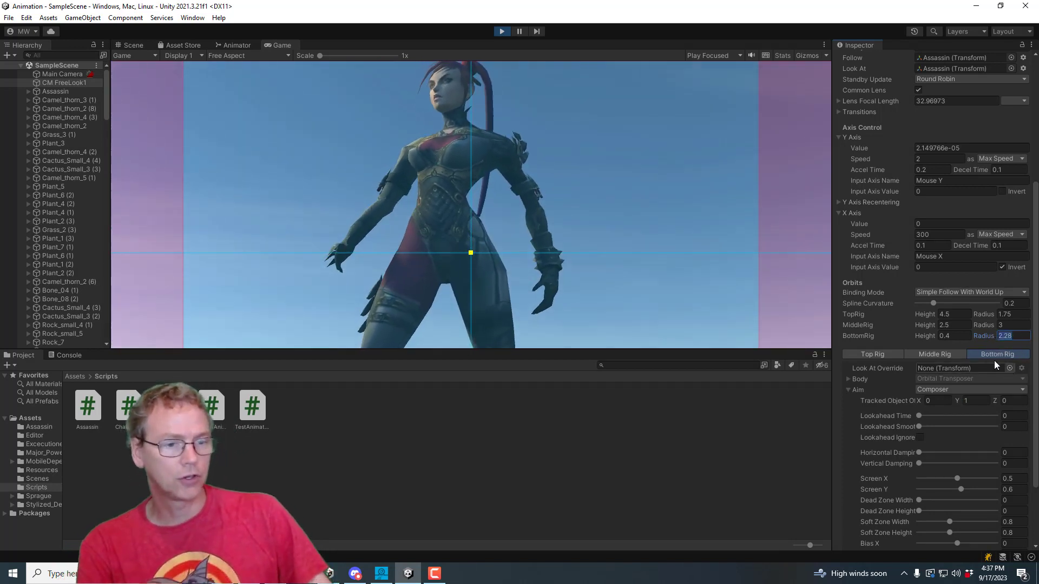
Step: Give the middle rig a Tracked Object Offset Y of 1 and a radius of 4.75
left_click(930, 353)
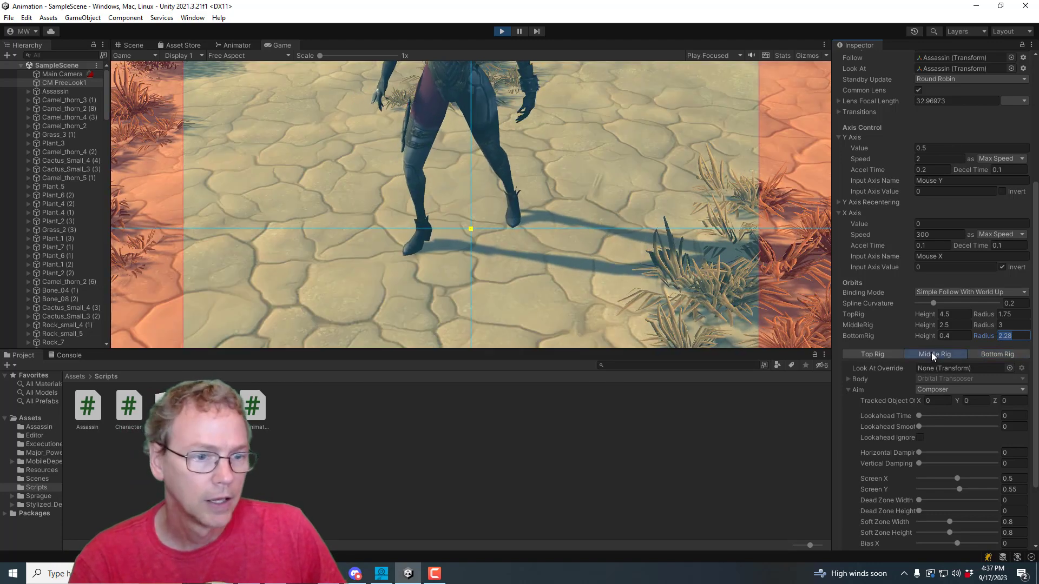
left_click(980, 403)
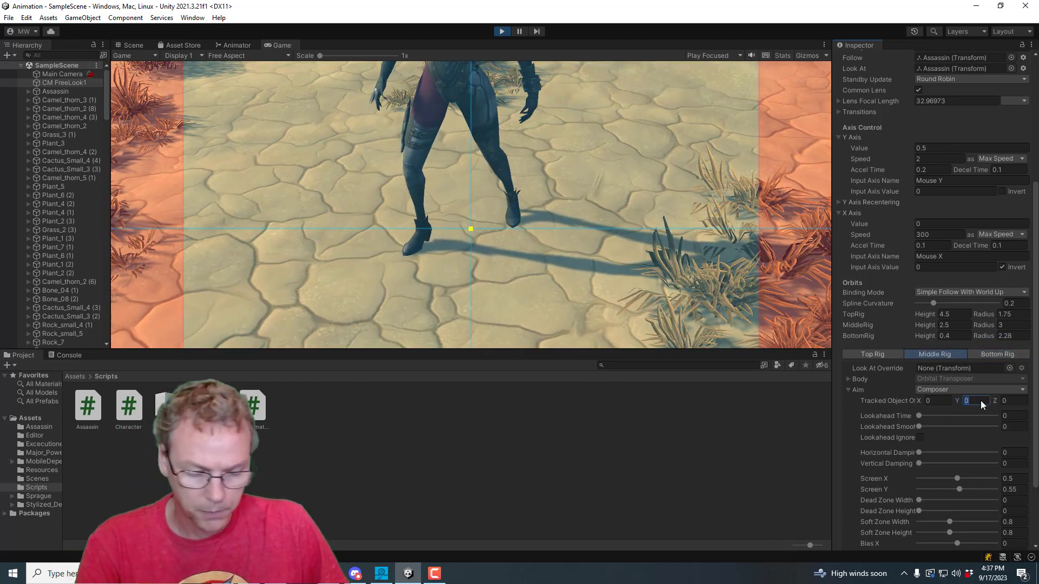
type("1")
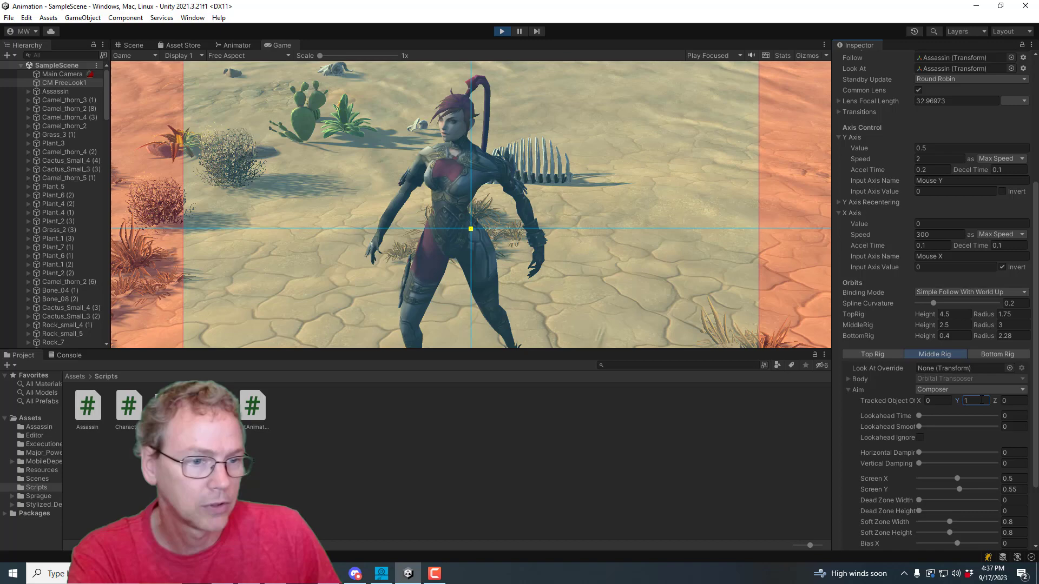
left_click_drag(990, 324, 1016, 327)
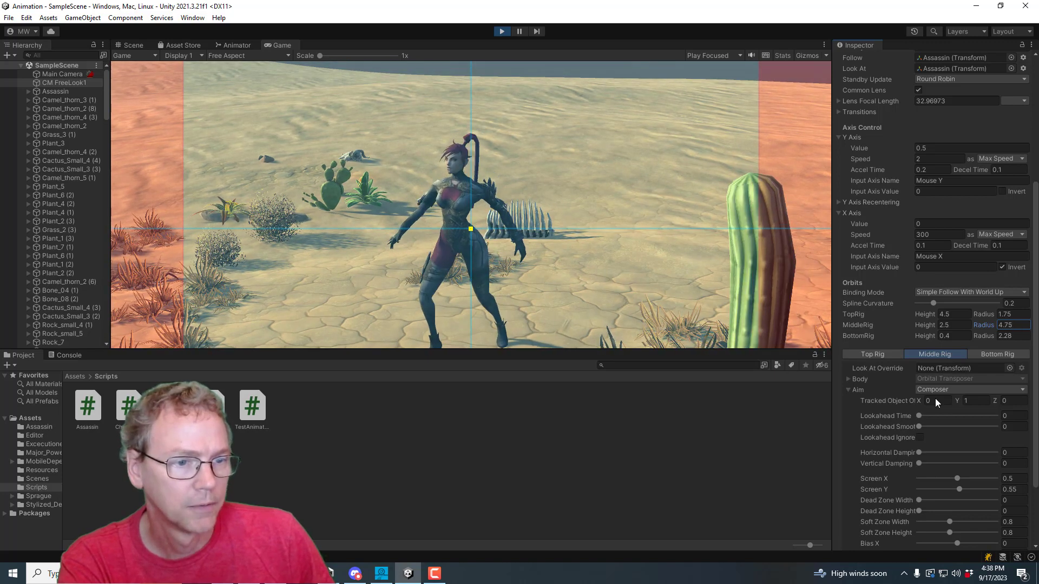
Step: Set the top rig's Tracked Object Offset Y to 1
left_click(874, 353)
left_click(975, 400)
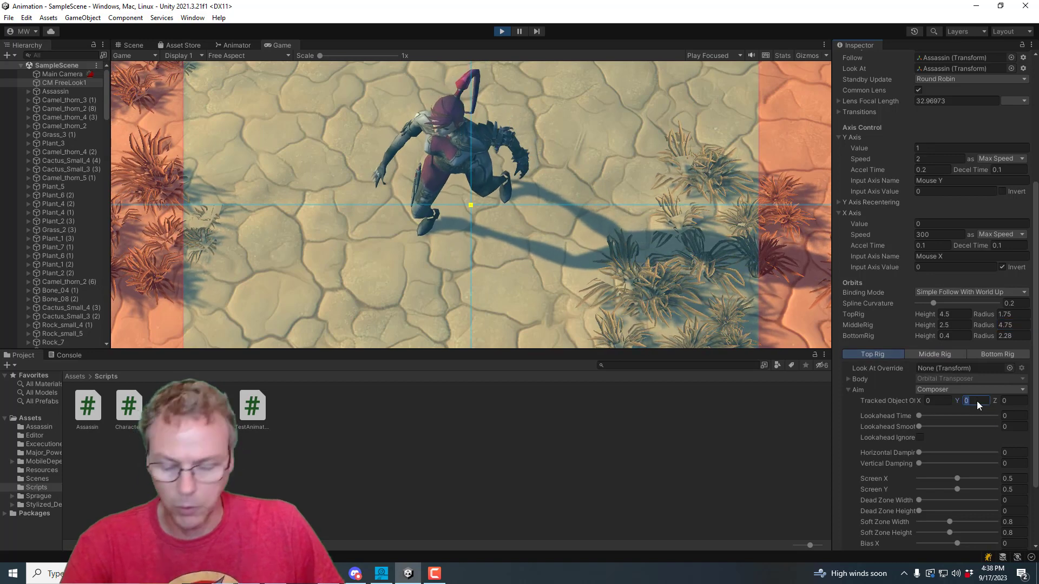
type("1")
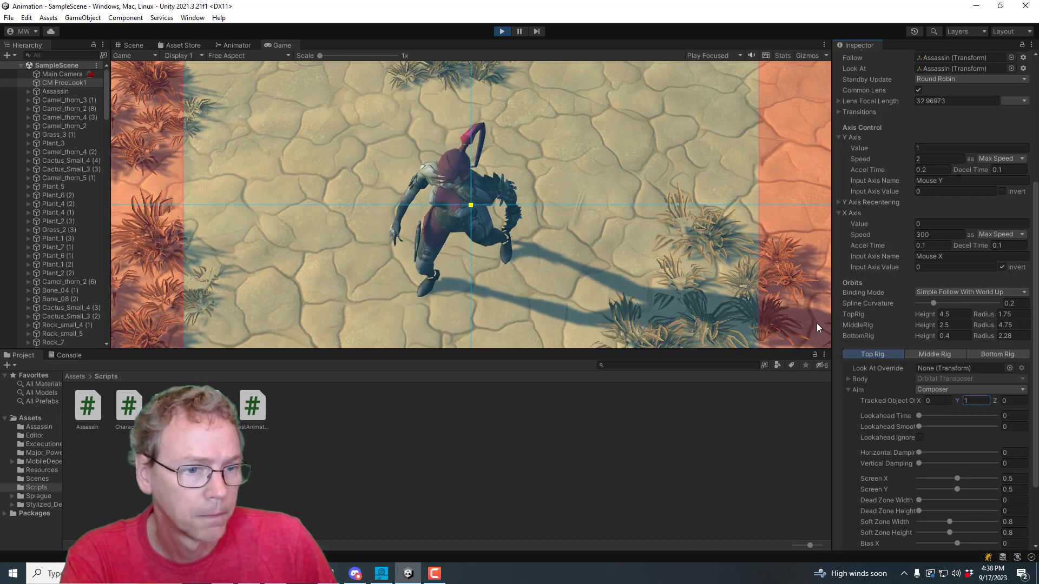
Step: Collapse the Aim foldout and run the assassin around the desert with WASD in the Game view
left_click(847, 390)
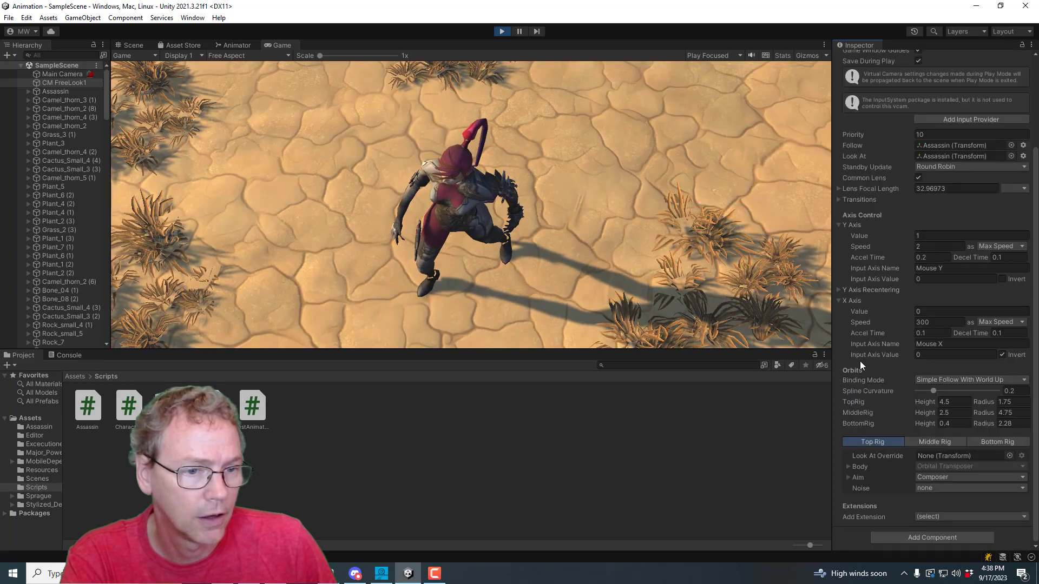
left_click(519, 124)
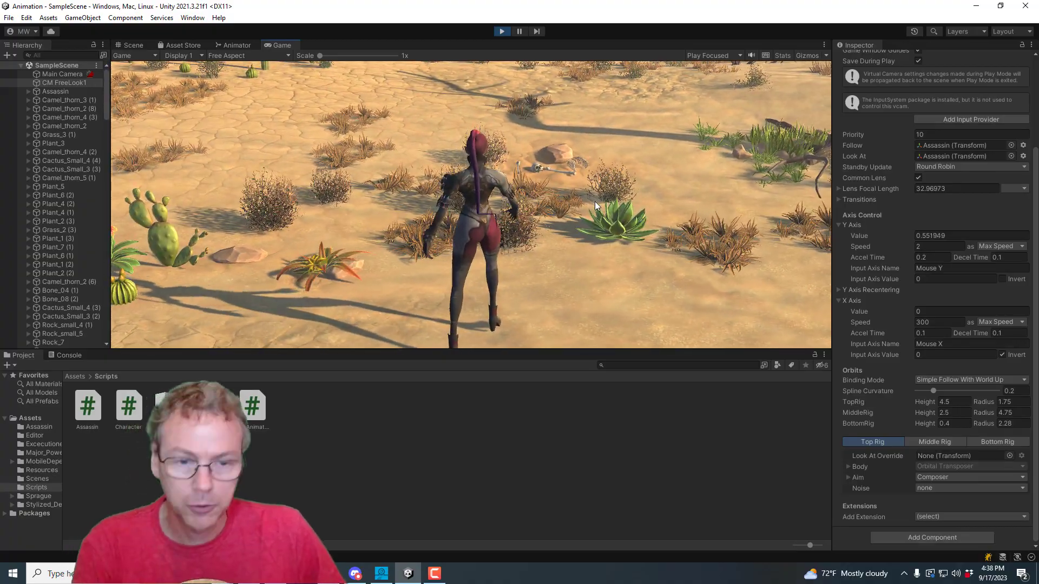
key("w")
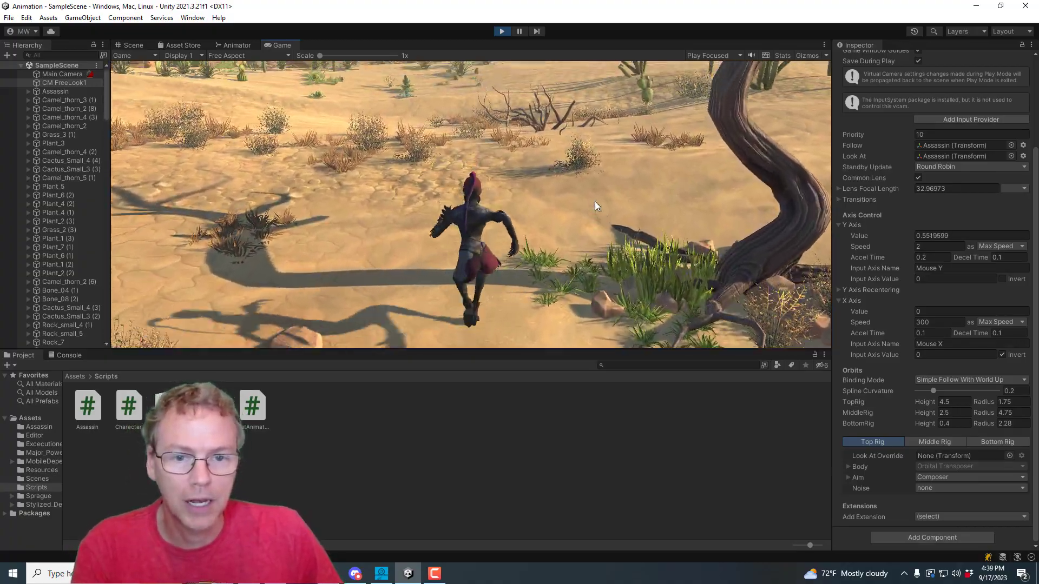
key("a")
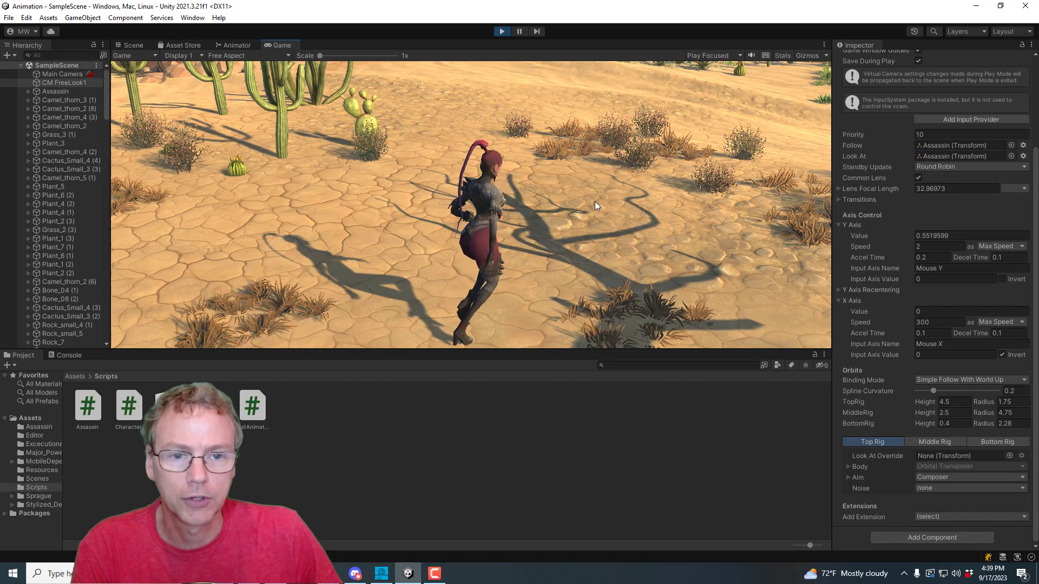
key("w")
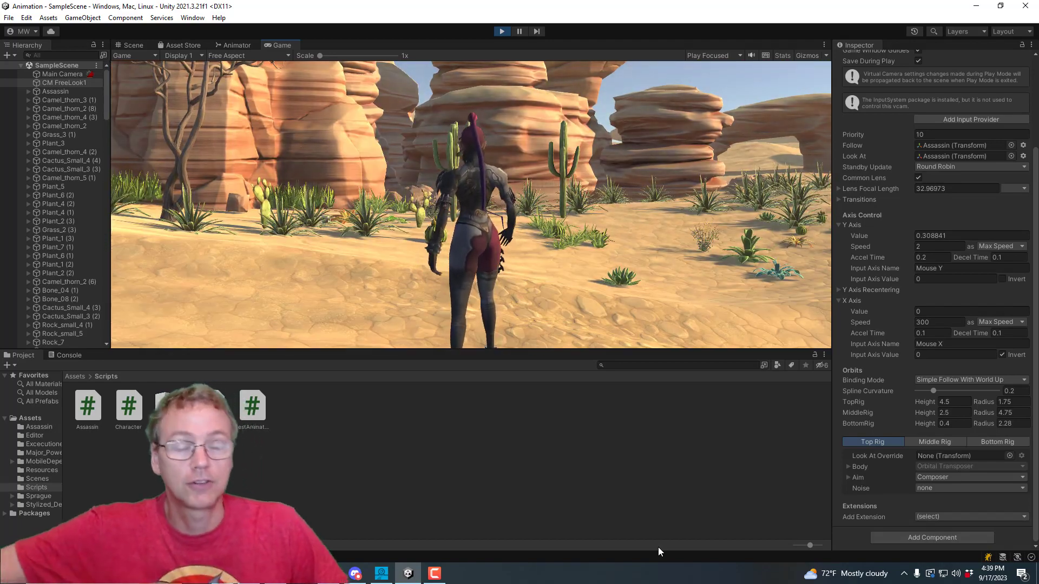
key("d")
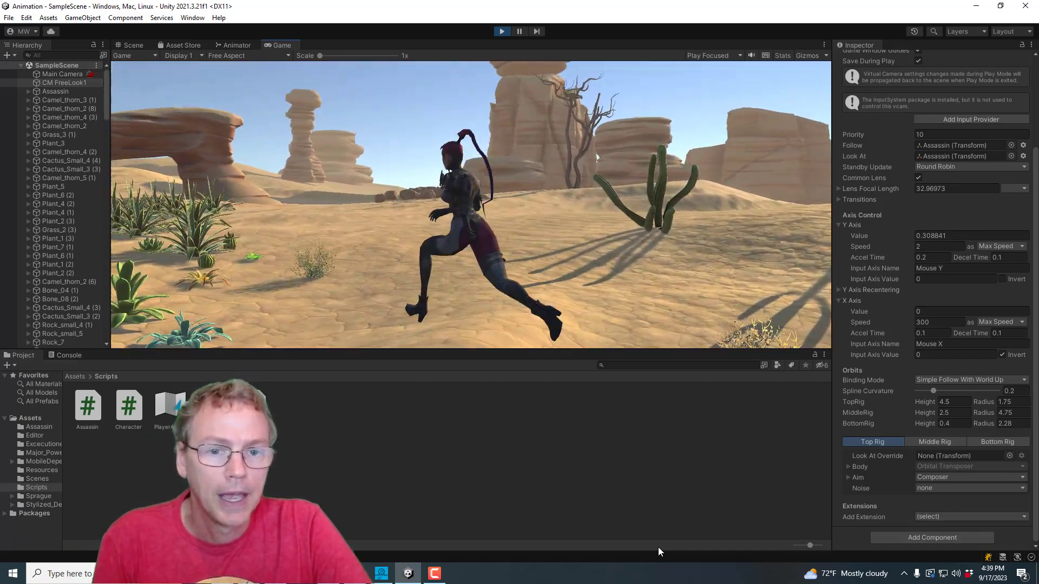
key("a")
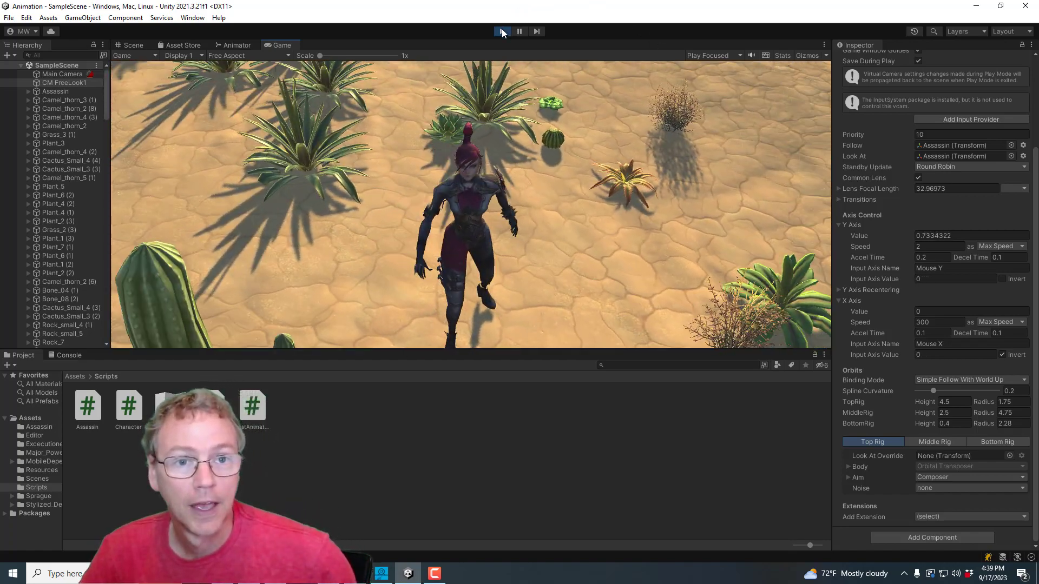
Step: Stop Play mode and open the Assassin animator controller's Base Layer state graph
left_click(502, 31)
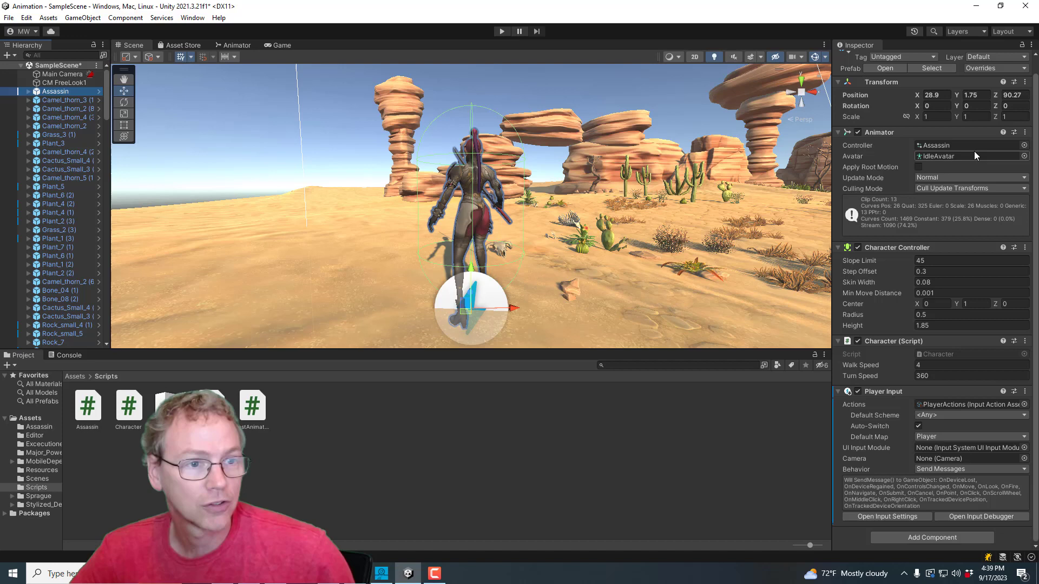
double_click(934, 146)
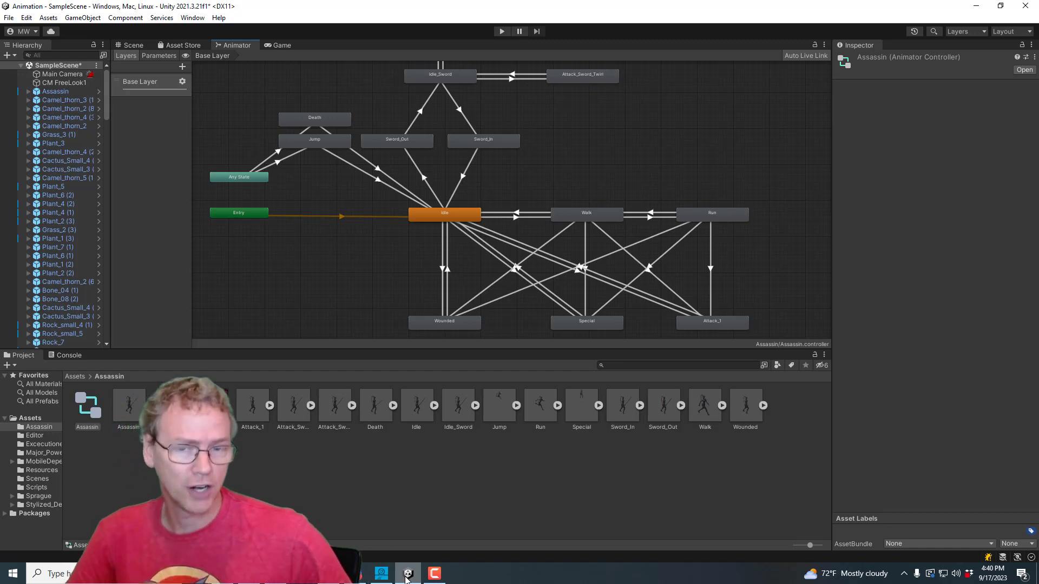
Step: In Character.cs, review the IsWalking and IsRunning lines in Update(), then return to Unity
left_click(407, 577)
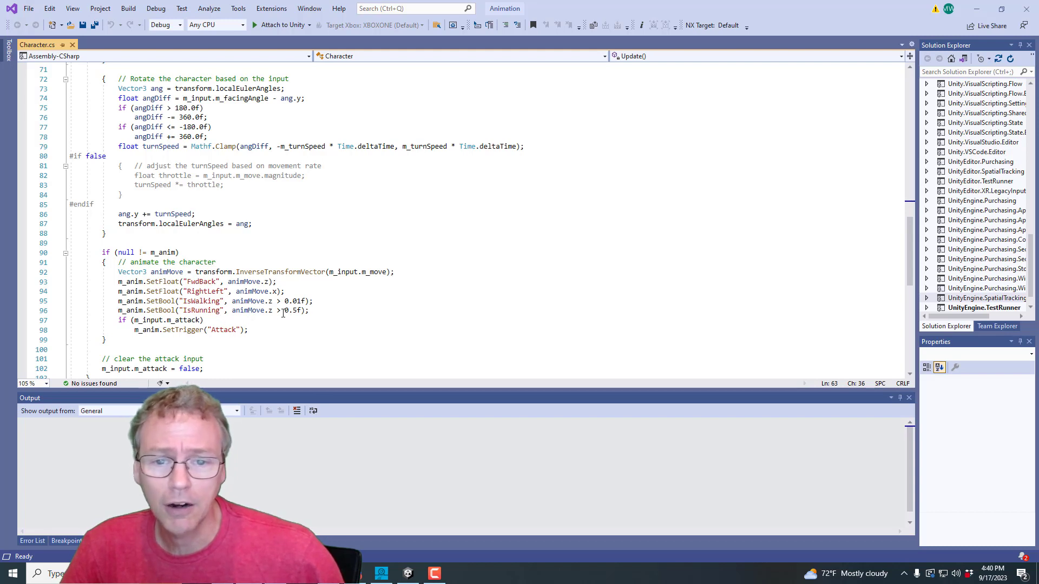
left_click_drag(309, 311, 63, 299)
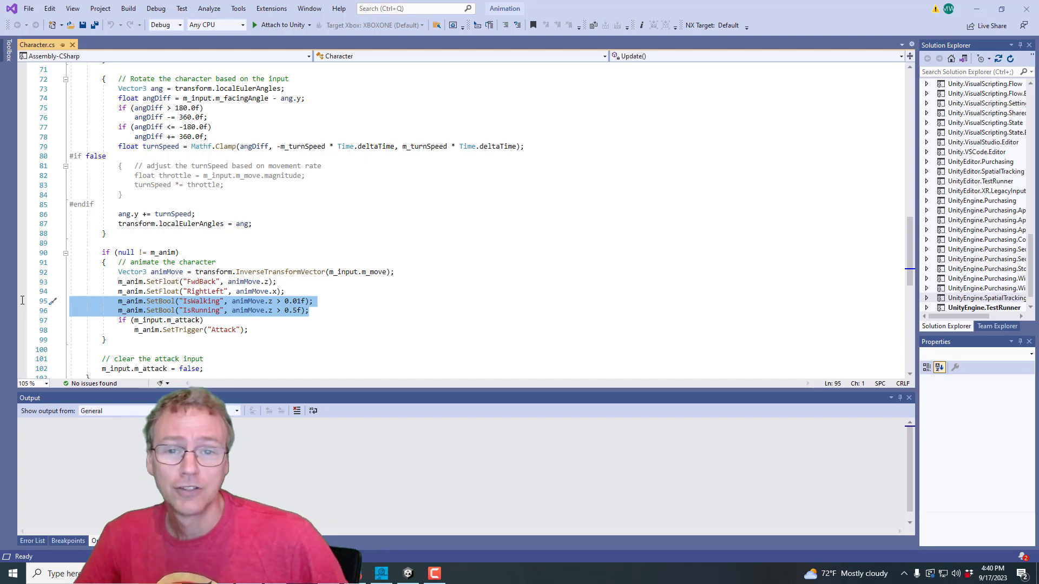
scroll(341, 318, "up", 11)
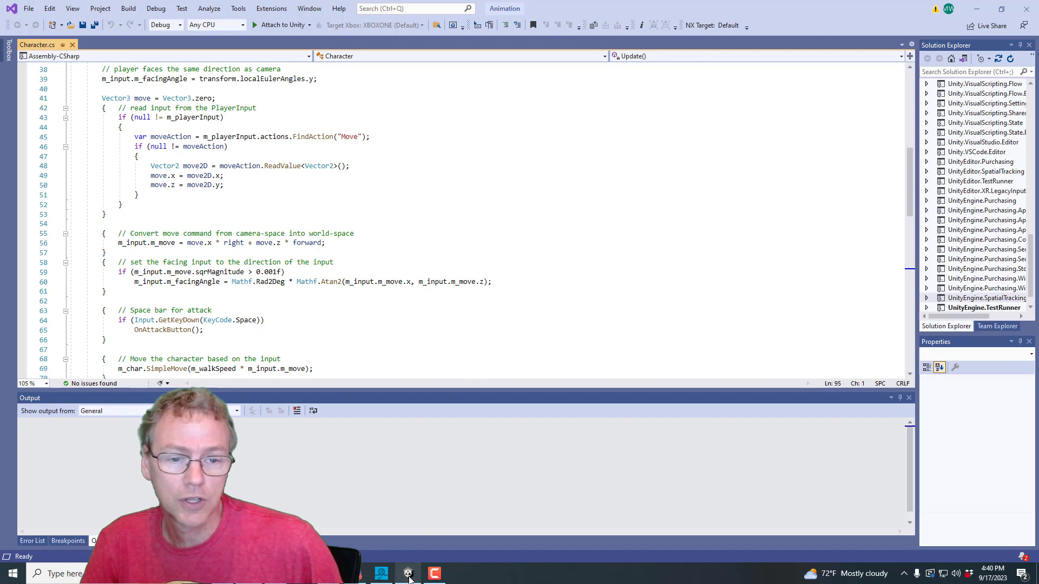
left_click(408, 573)
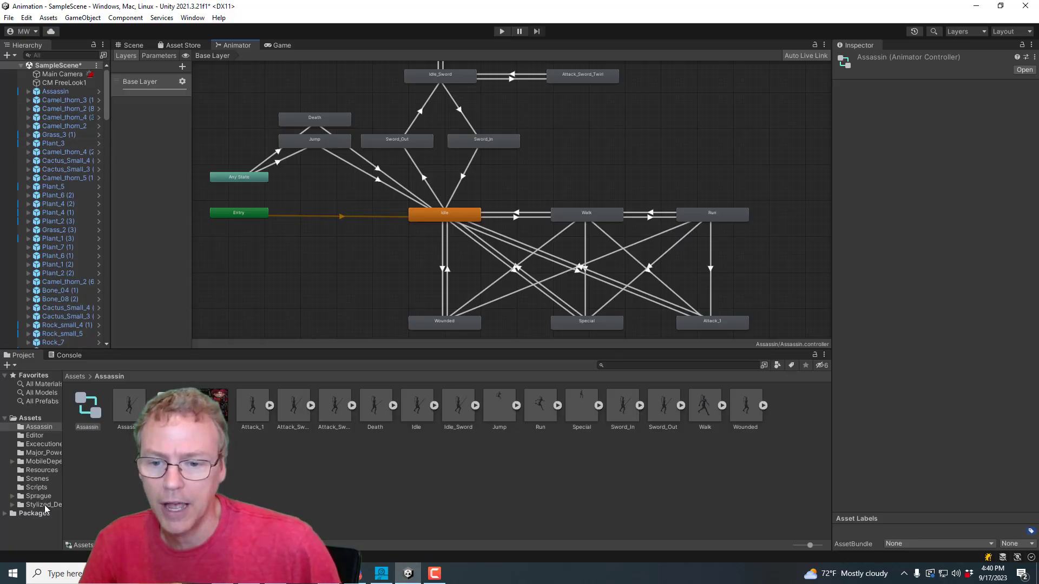
Step: From the Scripts folder, open PlayerActions and inspect the Fire action's bindings and properties
left_click(36, 487)
double_click(190, 408)
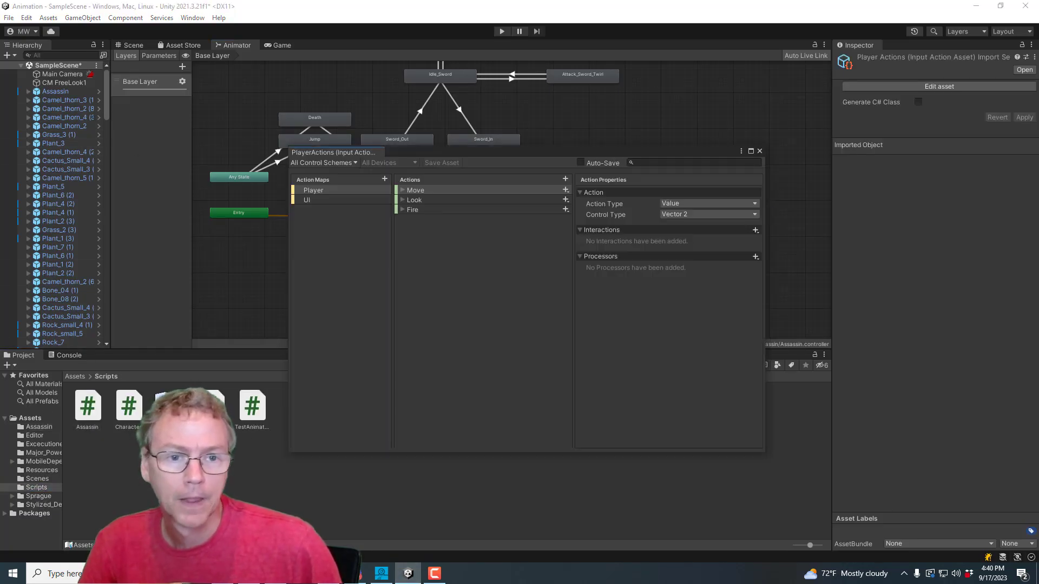
left_click(402, 209)
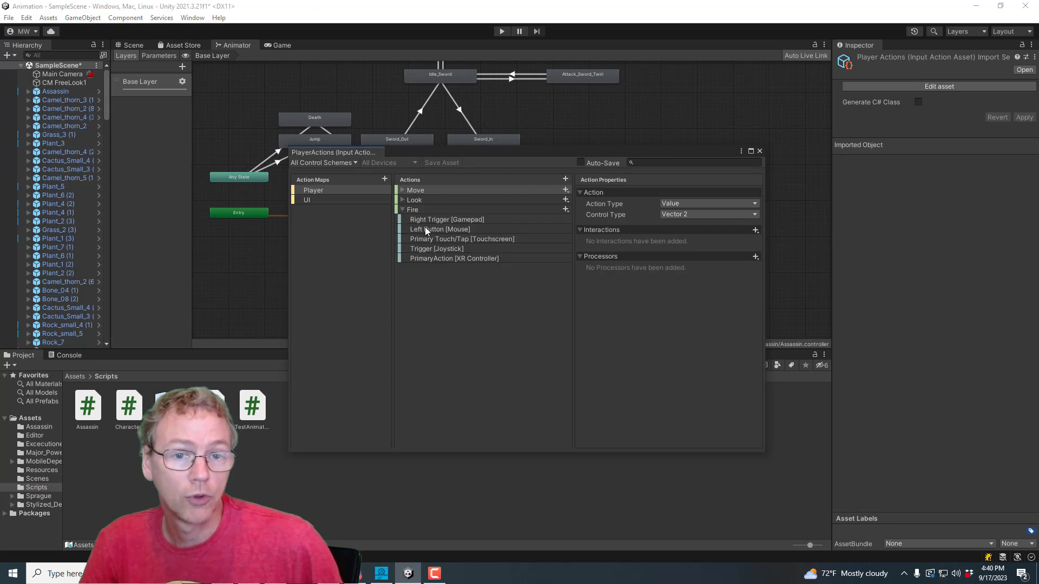
left_click(412, 211)
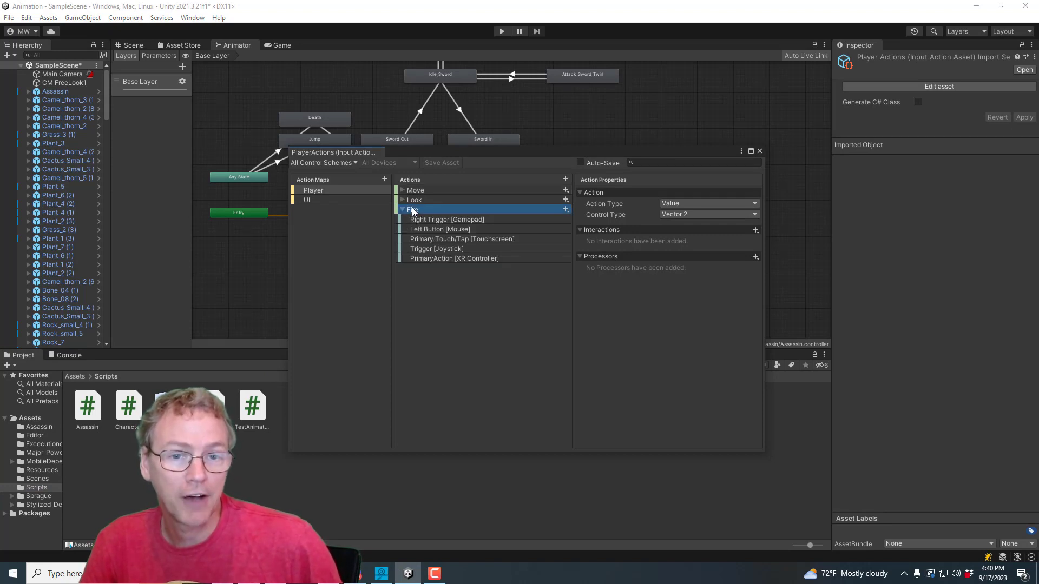
left_click(402, 209)
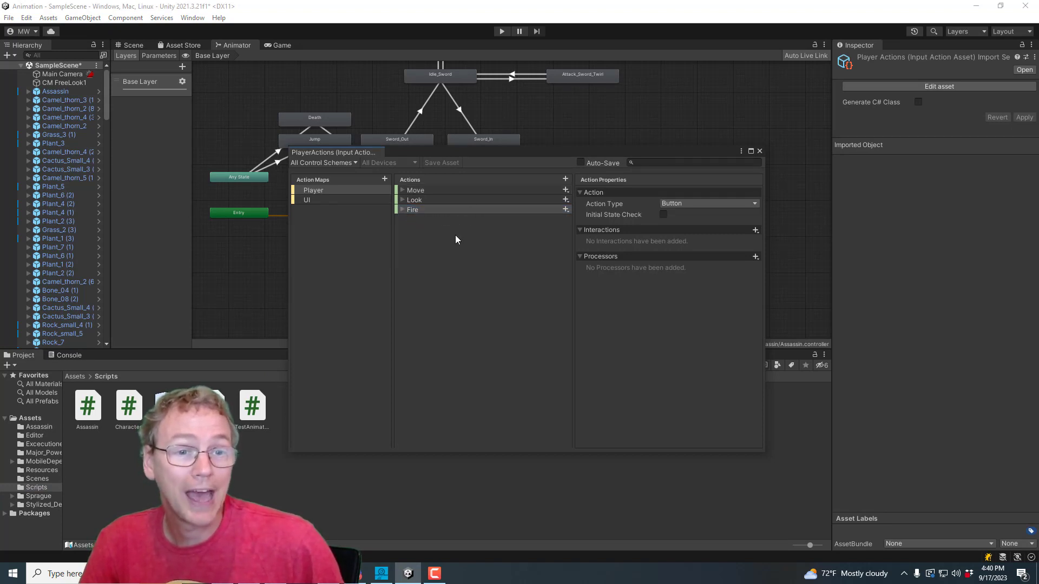